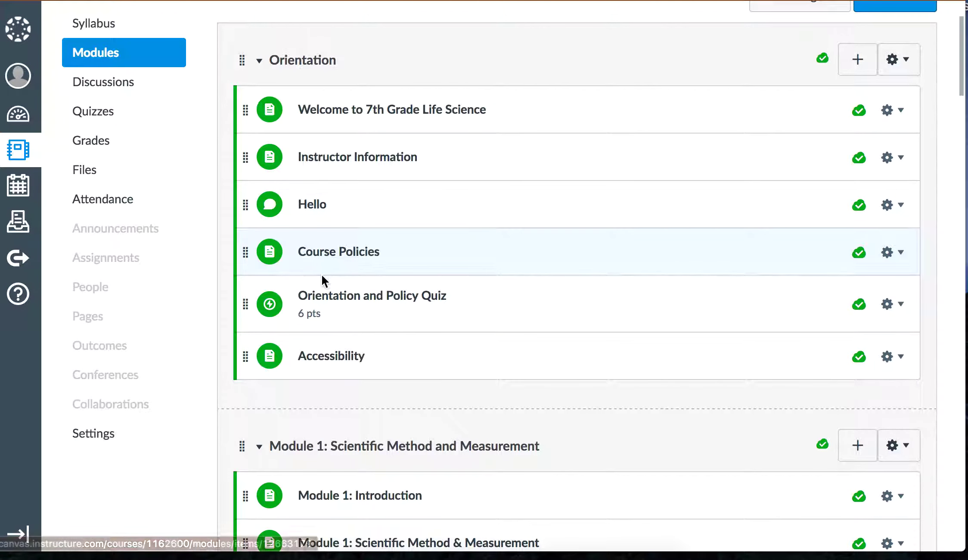
# Step: Open the Welcome to 7th Grade Life Science page and read through its orientation information
pyautogui.click(358, 112)
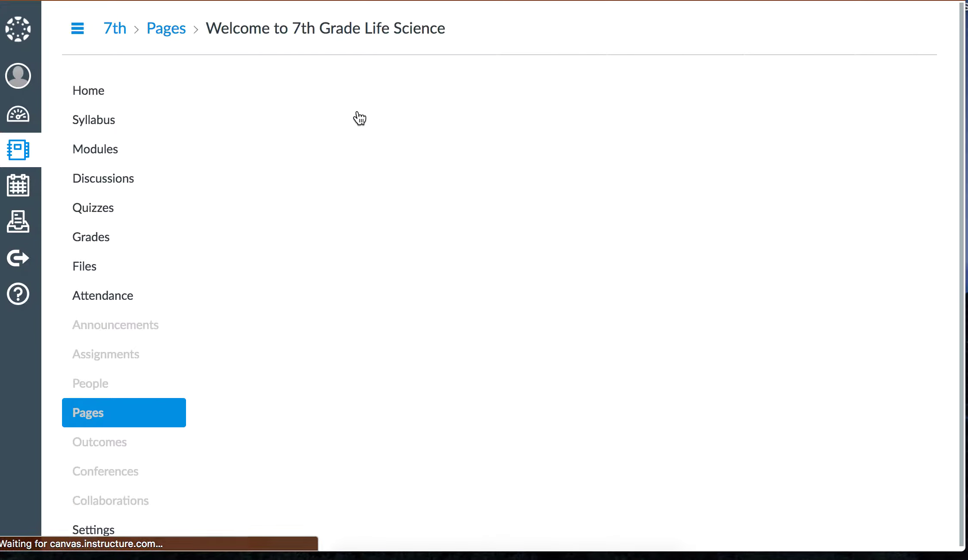
pyautogui.scroll(-10, 443, 214)
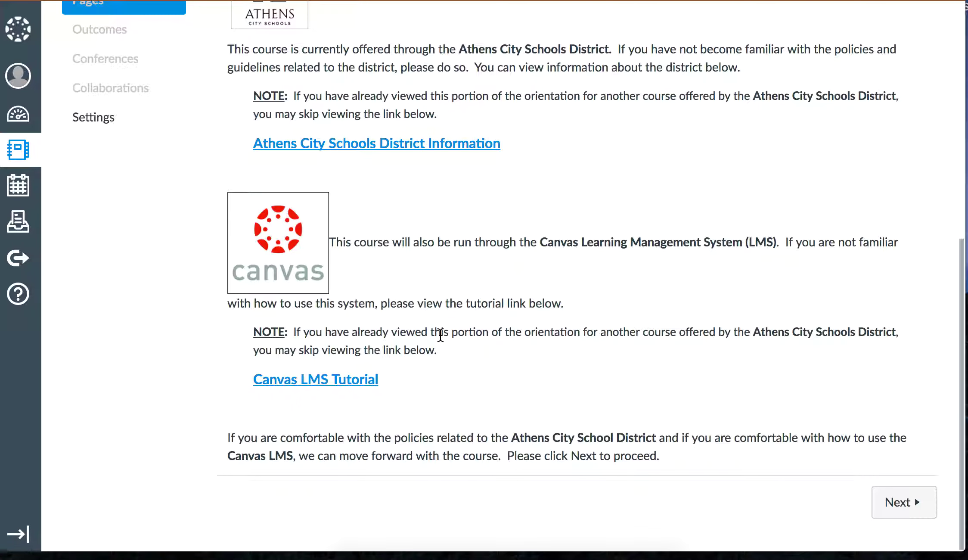
pyautogui.scroll(10, 440, 335)
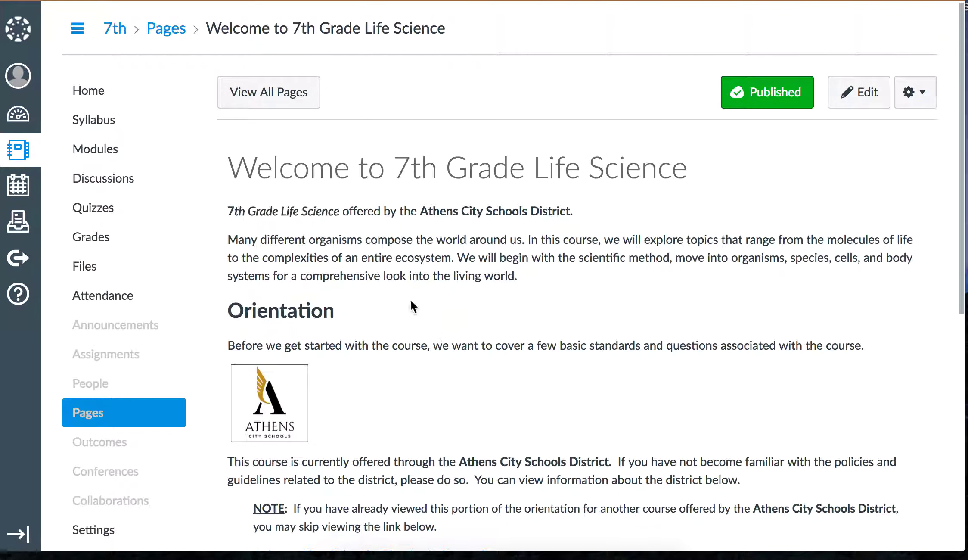
# Step: Return to the course's module list and look through the modules from Orientation down to Wiki Study Guides
pyautogui.click(102, 151)
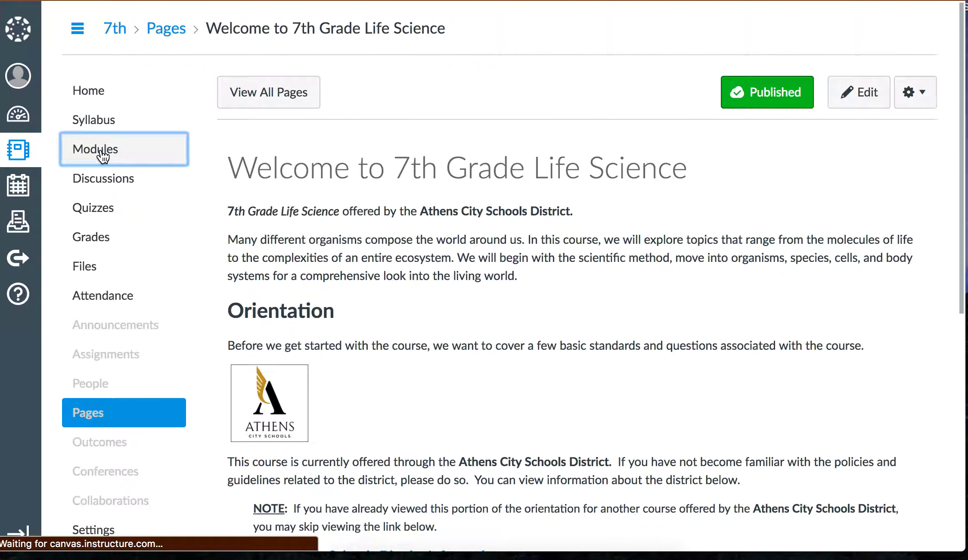
pyautogui.scroll(-4, 489, 220)
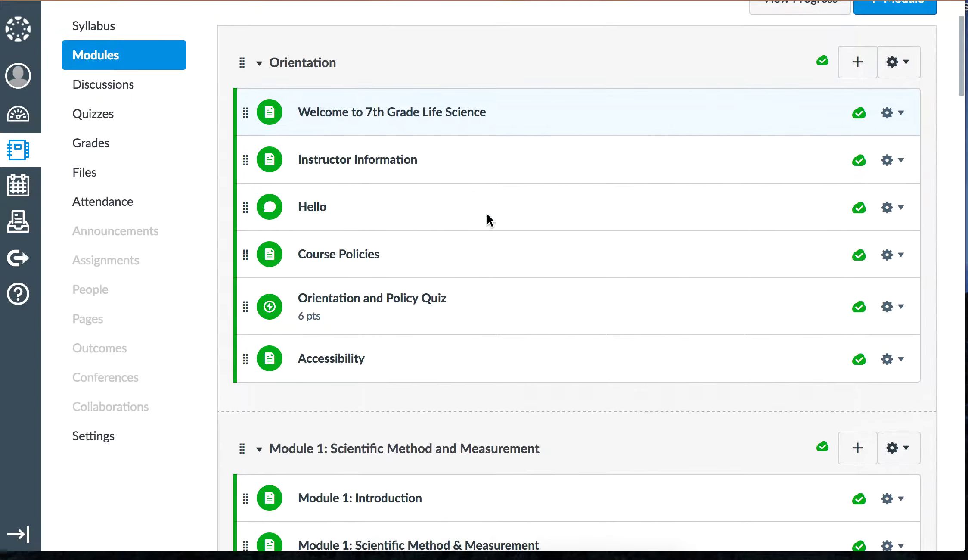
pyautogui.scroll(-8, 486, 213)
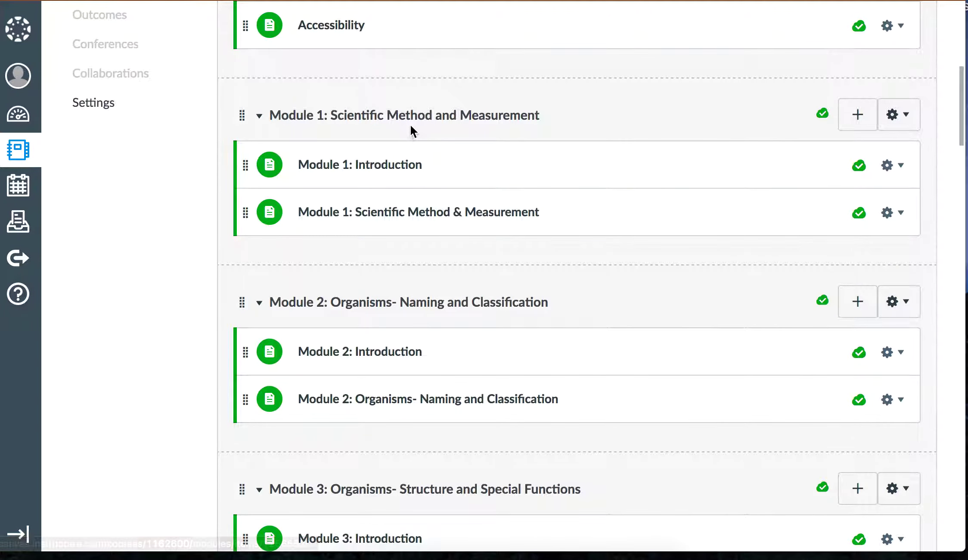
pyautogui.scroll(-20, 440, 275)
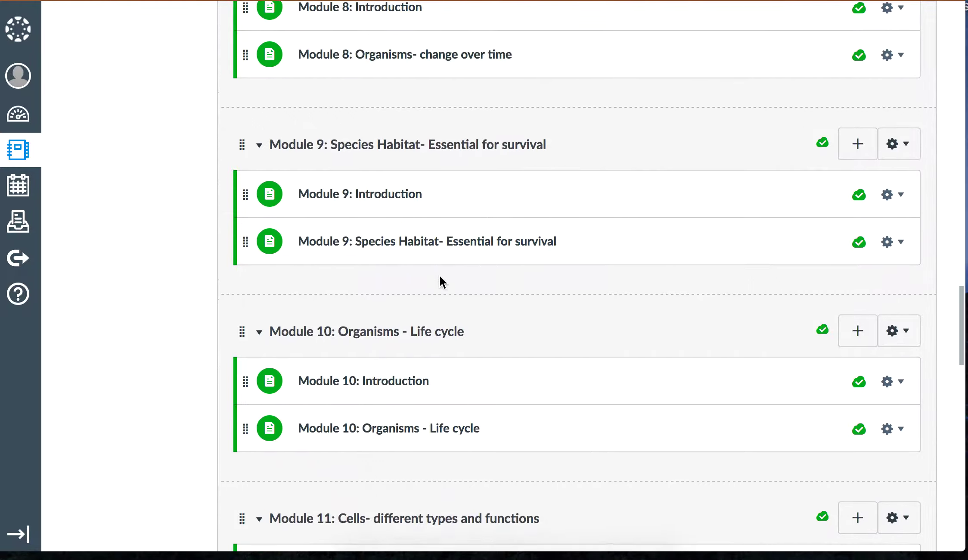
pyautogui.scroll(-20, 440, 277)
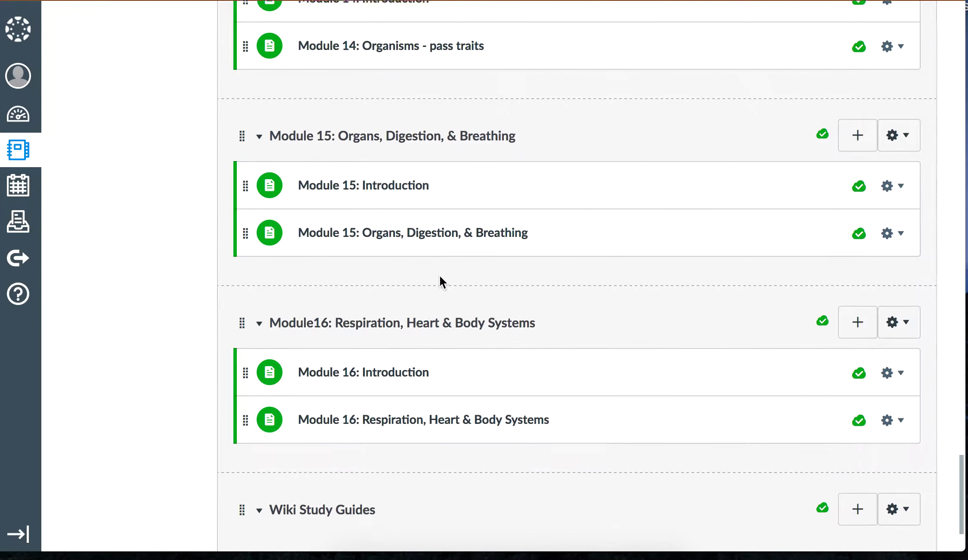
pyautogui.scroll(-3, 440, 275)
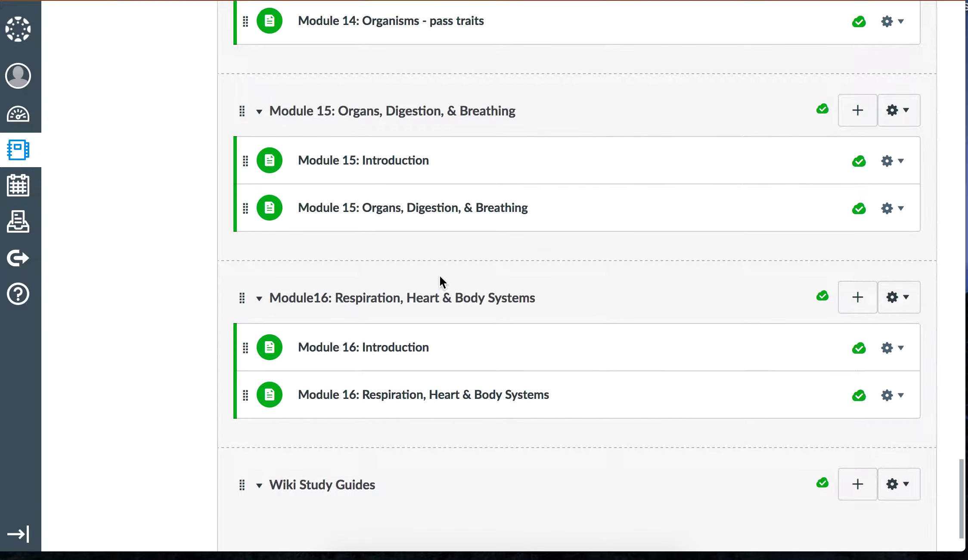
pyautogui.scroll(16, 440, 280)
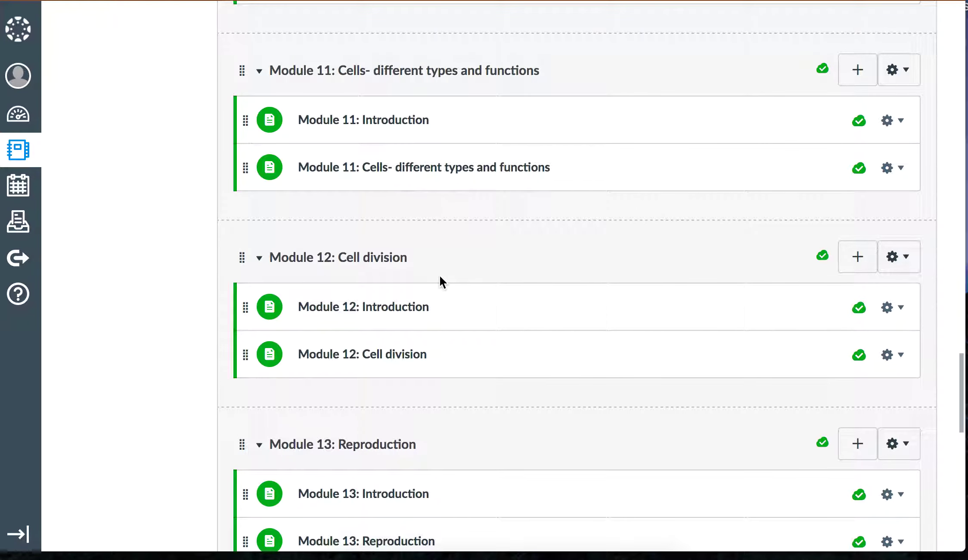
pyautogui.scroll(-2, 440, 275)
pyautogui.scroll(-2, 440, 275)
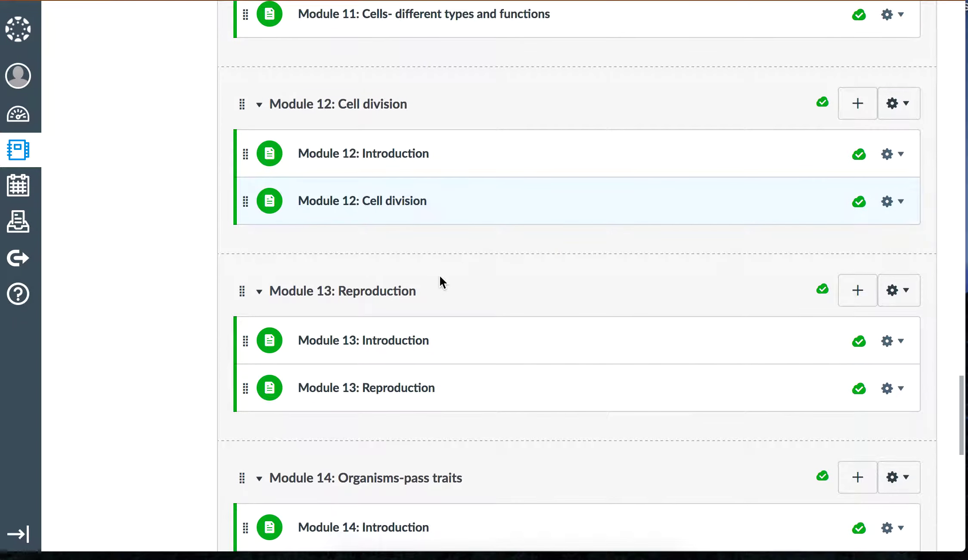
pyautogui.scroll(-9, 439, 274)
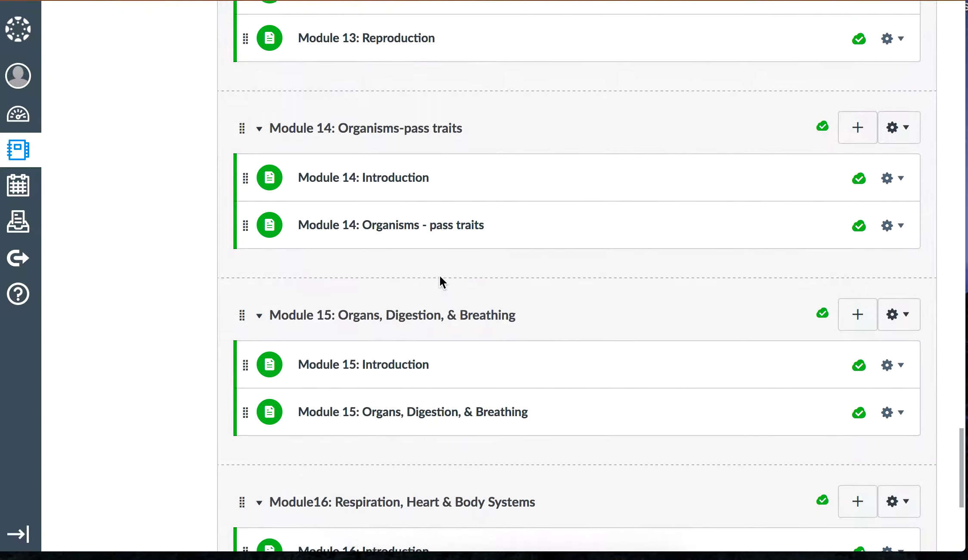
pyautogui.scroll(-6, 440, 279)
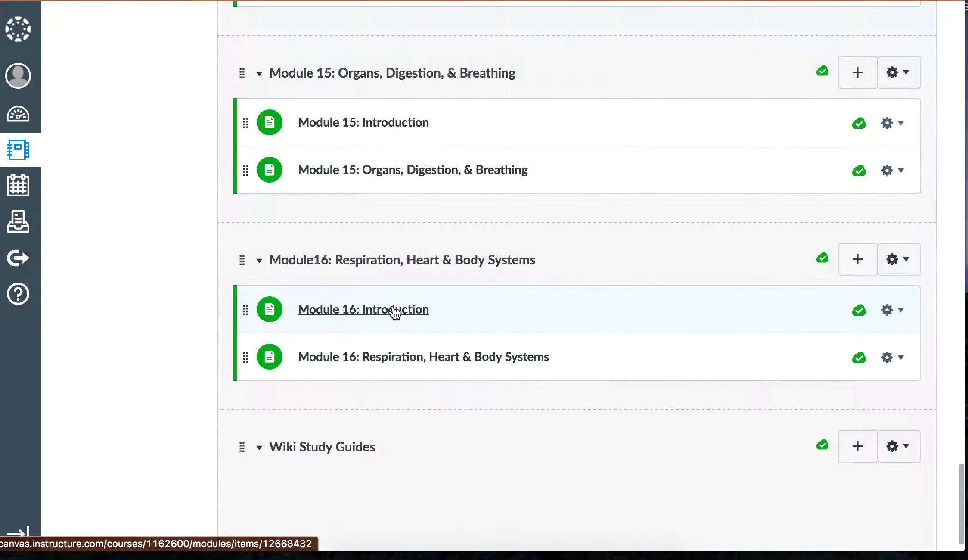
# Step: Open the Module 16: Introduction page and review it through the assignments, highlighting the Cellular Respiration standard numbers
pyautogui.click(395, 310)
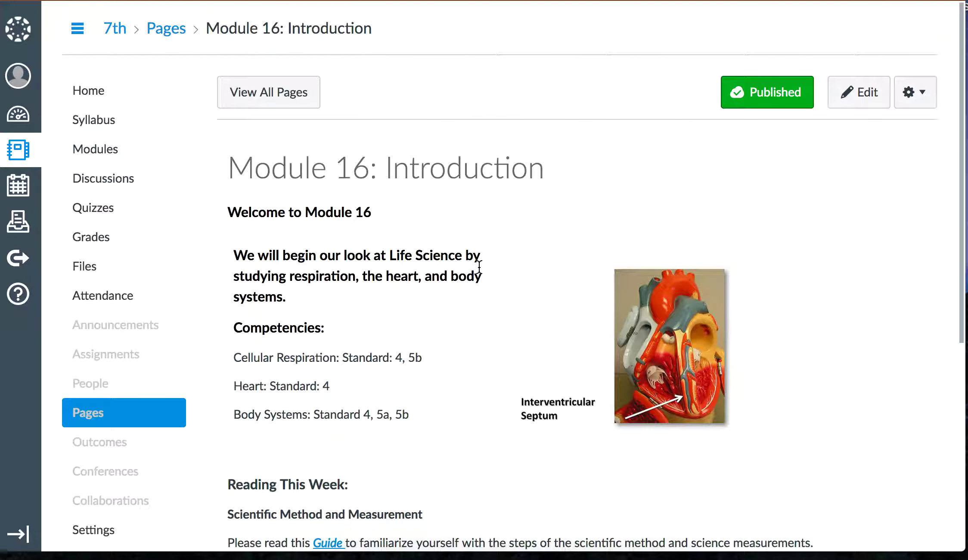
pyautogui.scroll(-2, 481, 271)
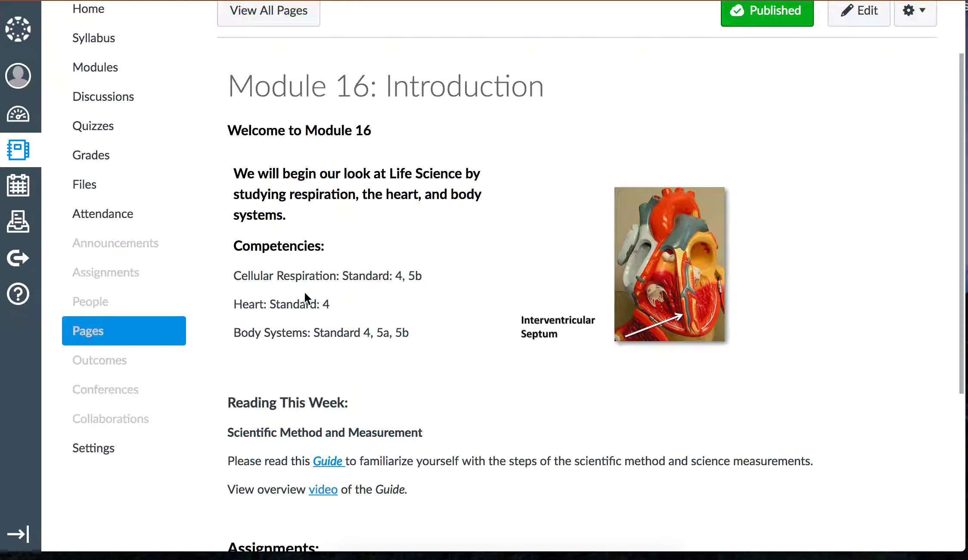
pyautogui.moveTo(392, 275); pyautogui.dragTo(434, 276)
pyautogui.scroll(-6, 454, 402)
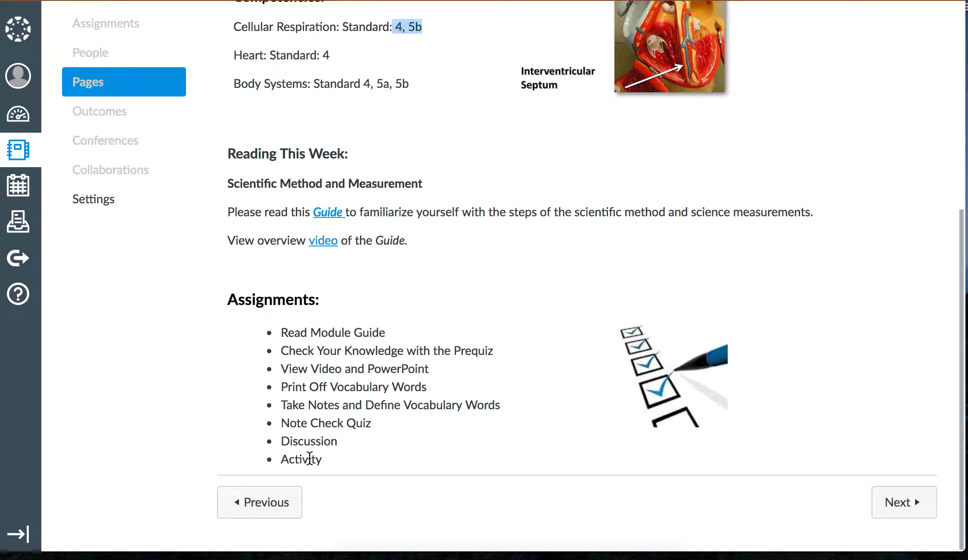
# Step: Go on to the Module 16: Respiration, Heart & Body Systems page and examine its lesson objectives and Pre-Quiz link
pyautogui.click(887, 514)
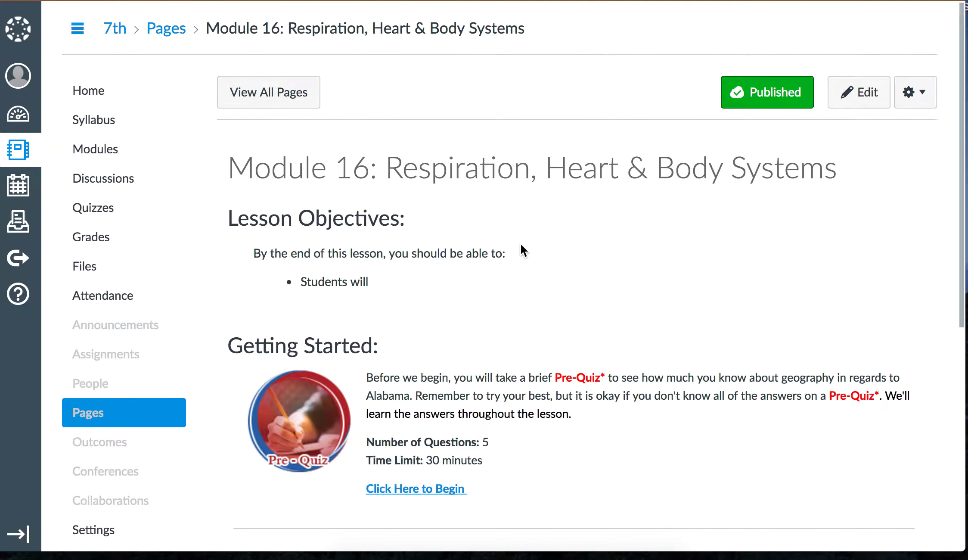
pyautogui.scroll(-3, 521, 249)
pyautogui.scroll(-1, 520, 243)
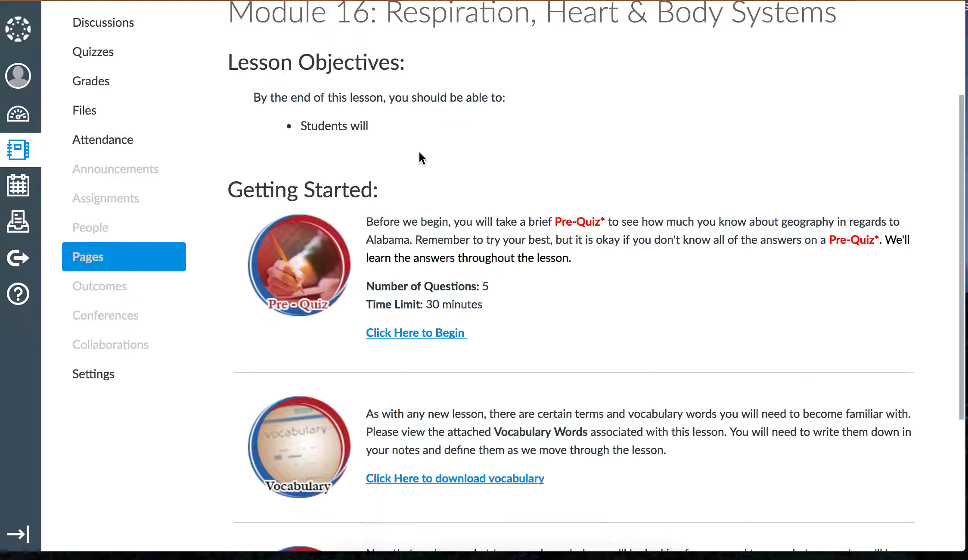
pyautogui.scroll(2, 419, 153)
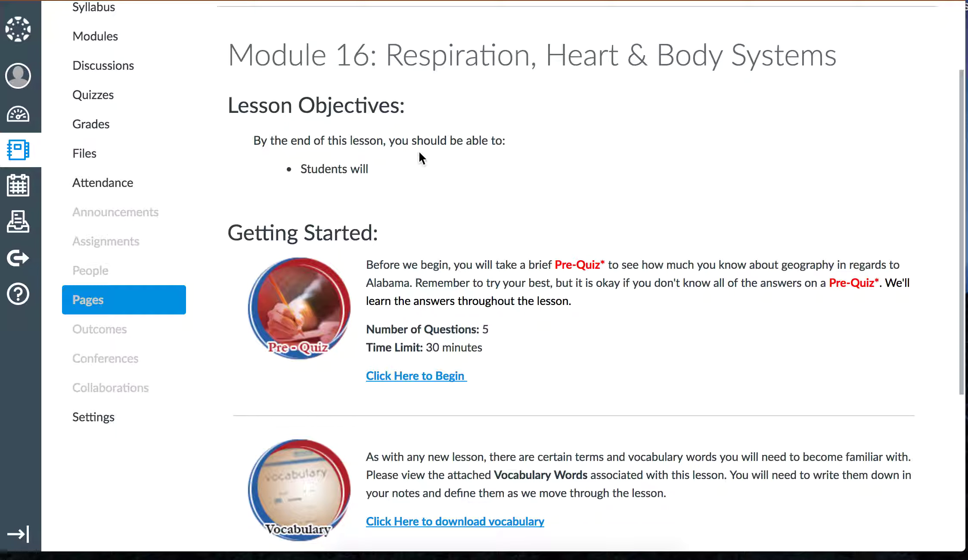
pyautogui.scroll(-2, 419, 153)
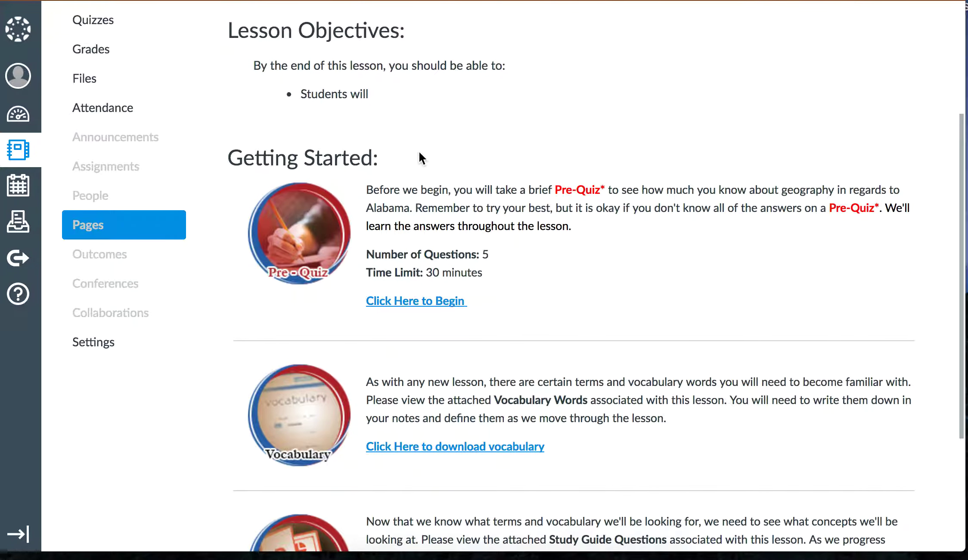
pyautogui.scroll(-3, 419, 157)
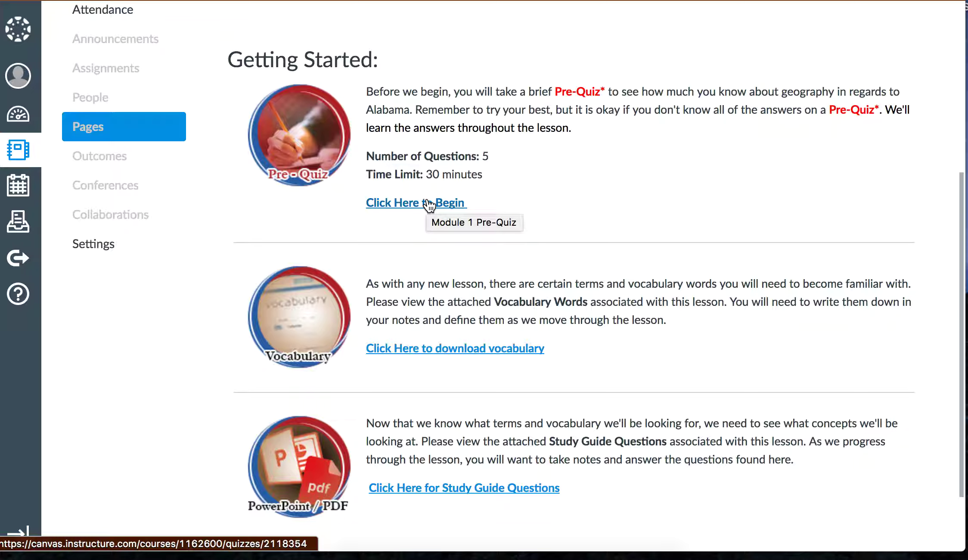
pyautogui.scroll(3, 478, 158)
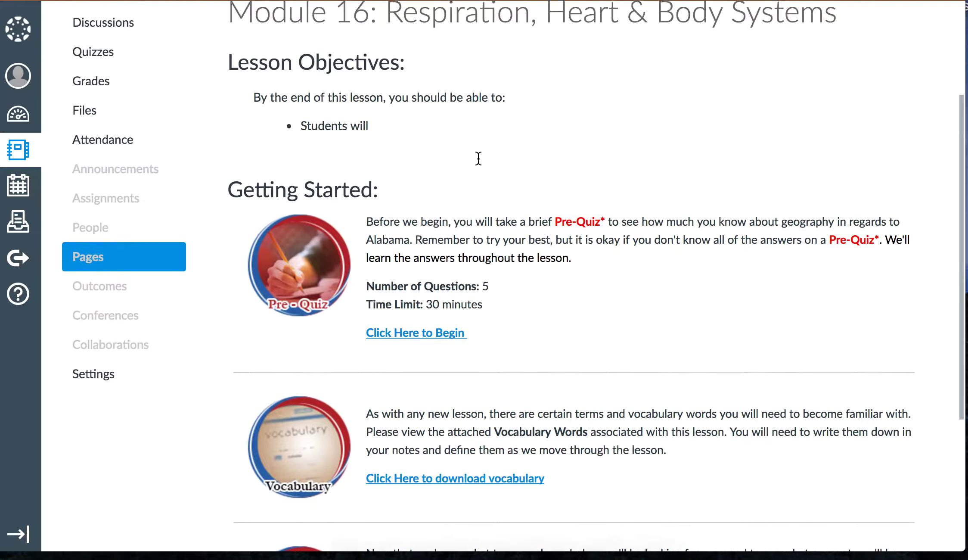
pyautogui.scroll(3, 478, 158)
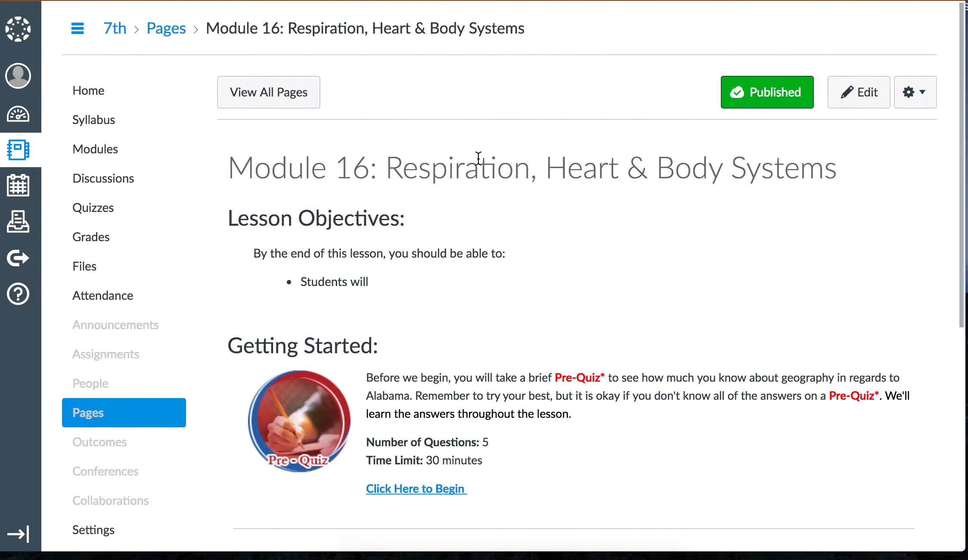
# Step: Edit the page so "Click Here to Begin" links to the Module 16 Pre-Quiz, save it, and check the link
pyautogui.click(872, 96)
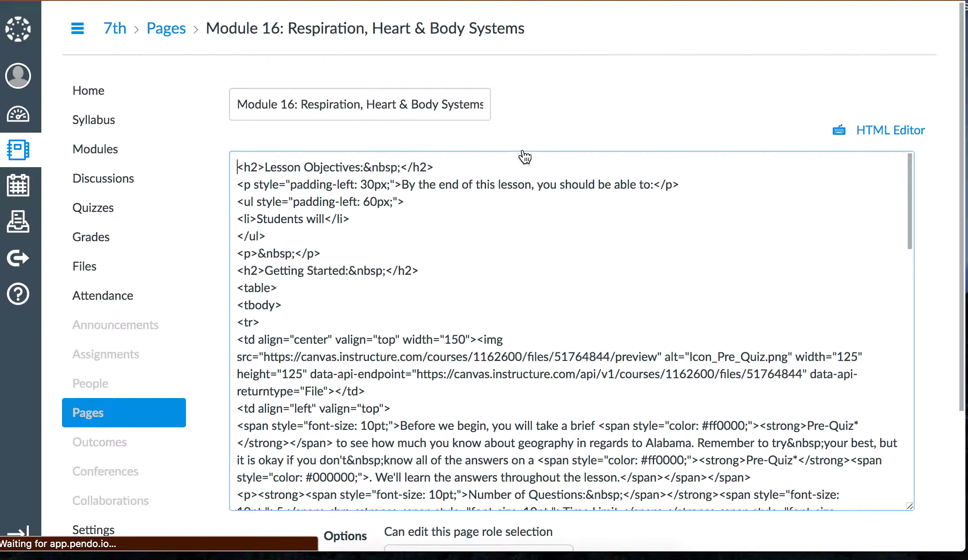
pyautogui.scroll(-5, 474, 242)
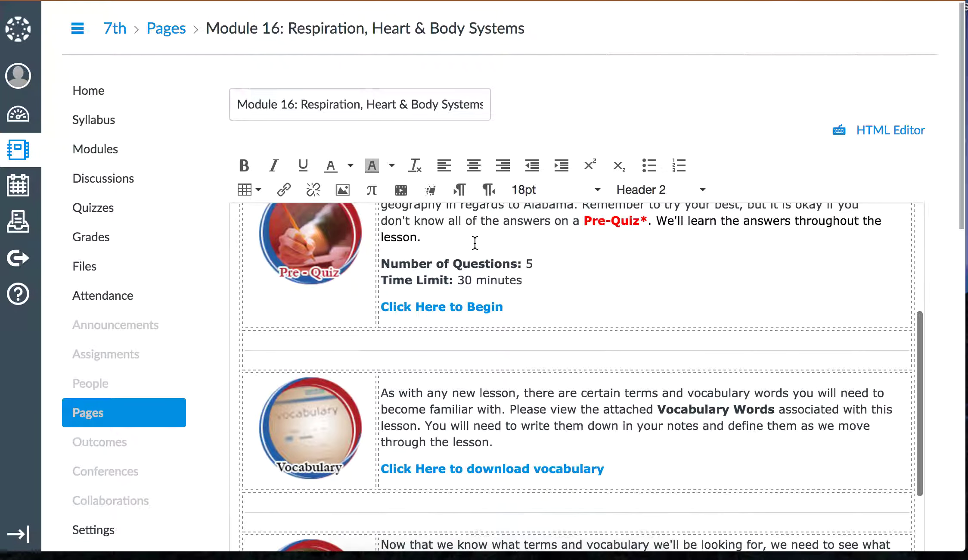
pyautogui.moveTo(513, 270); pyautogui.dragTo(383, 268)
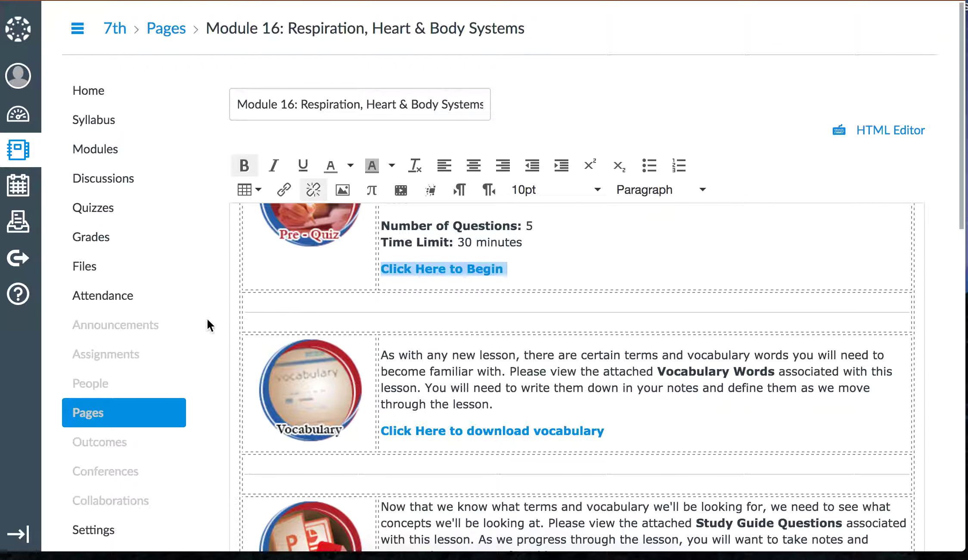
pyautogui.scroll(-6, 207, 317)
pyautogui.scroll(-10, 206, 317)
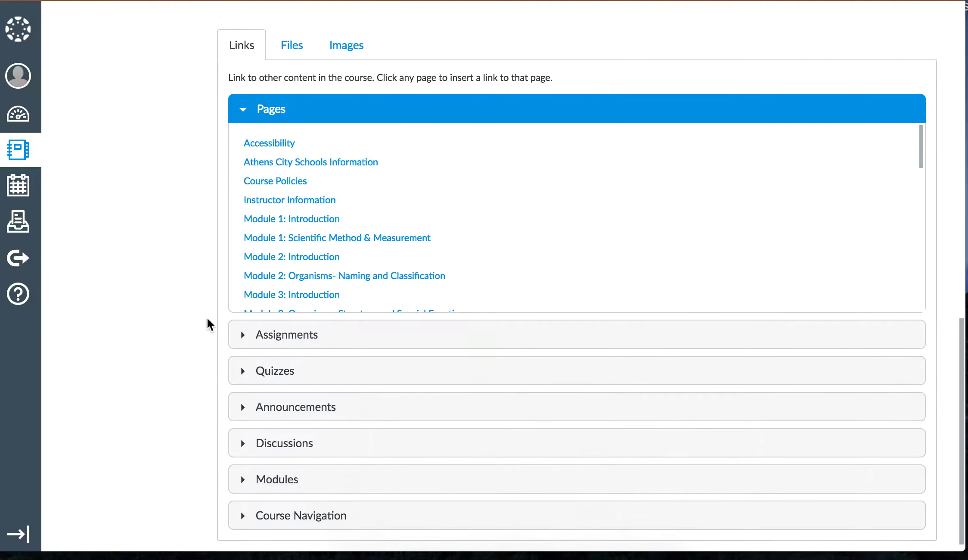
pyautogui.click(263, 362)
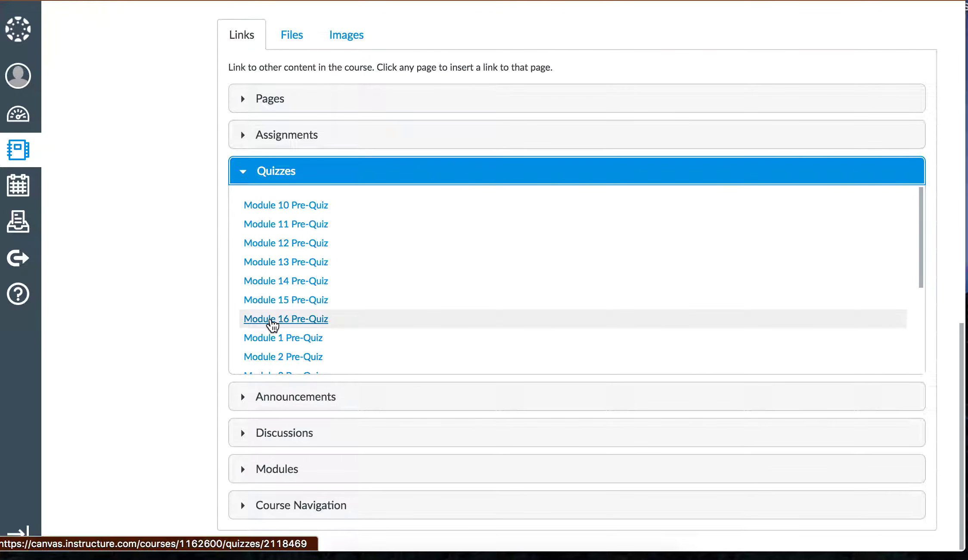
pyautogui.click(271, 321)
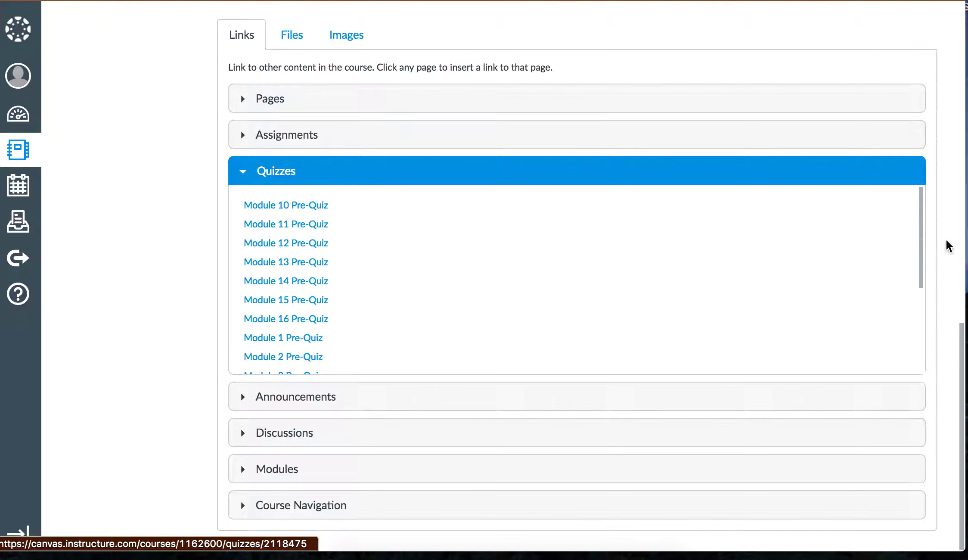
pyautogui.scroll(5, 951, 243)
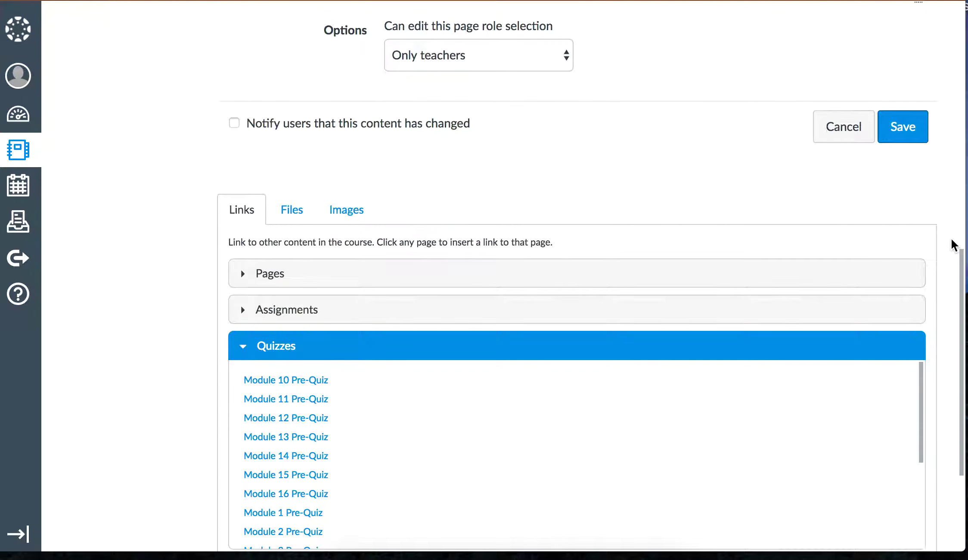
pyautogui.click(902, 126)
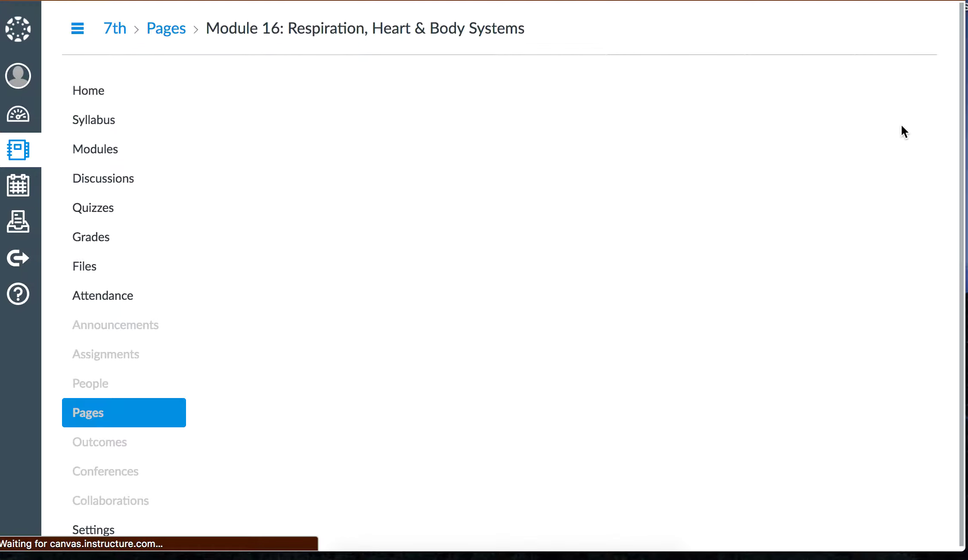
pyautogui.scroll(-5, 596, 265)
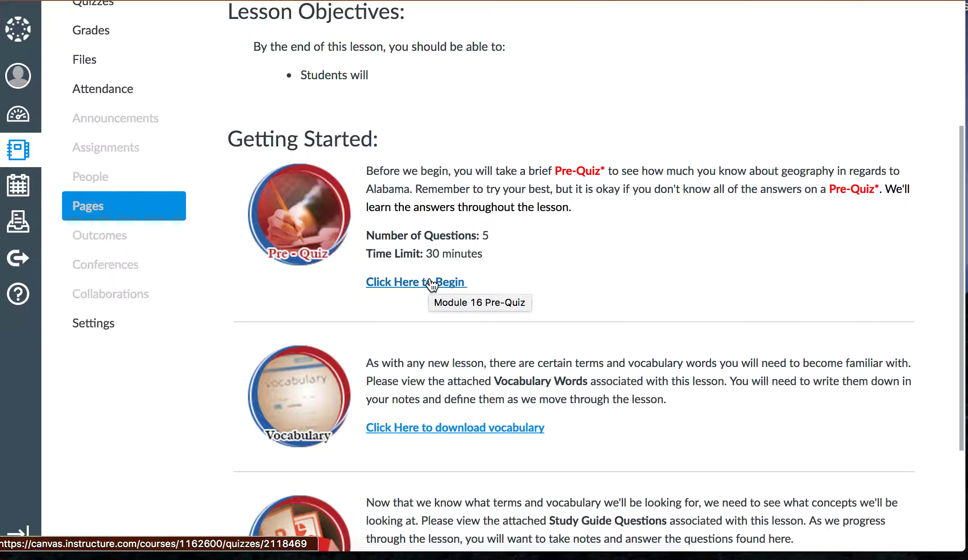
# Step: Try the vocabulary download link on the Module 16 lesson page
pyautogui.scroll(-3, 430, 284)
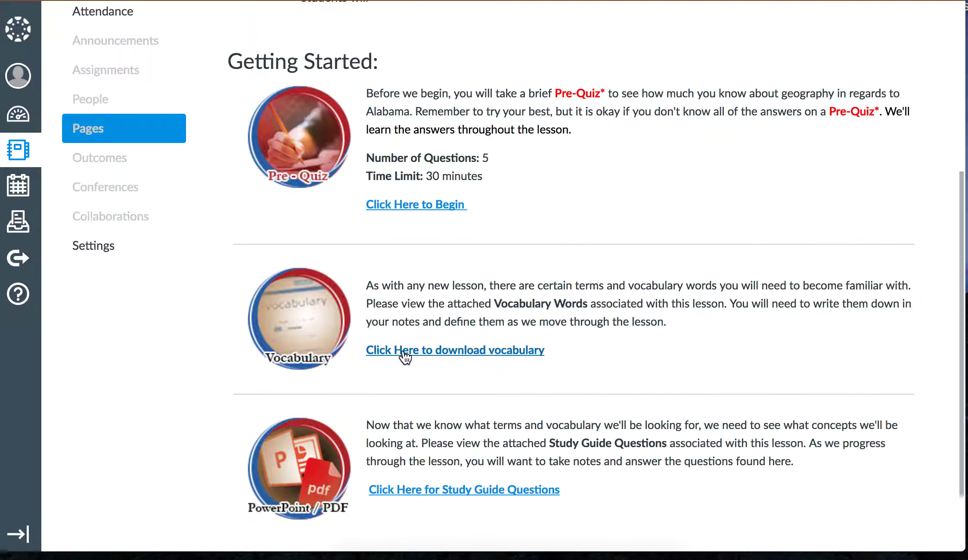
pyautogui.click(405, 351)
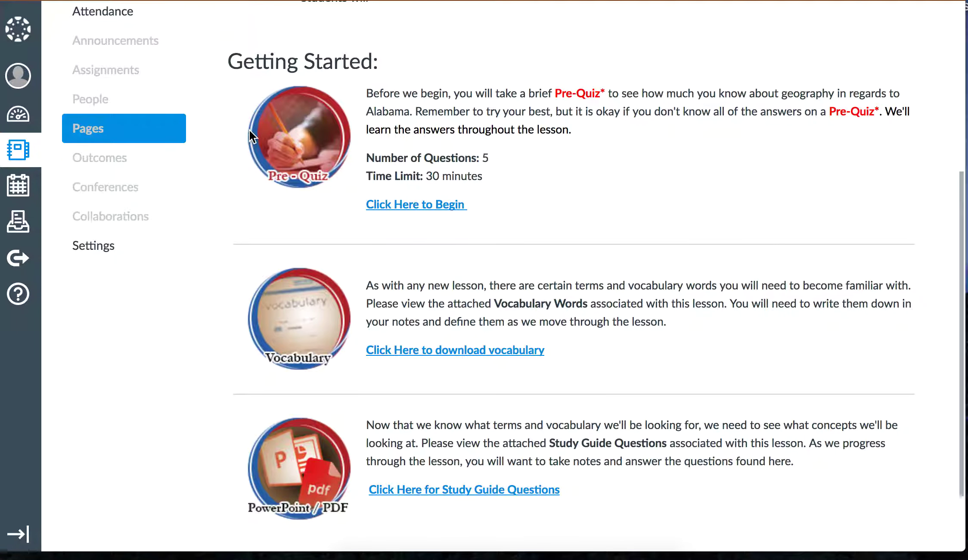
pyautogui.rightClick(347, 226)
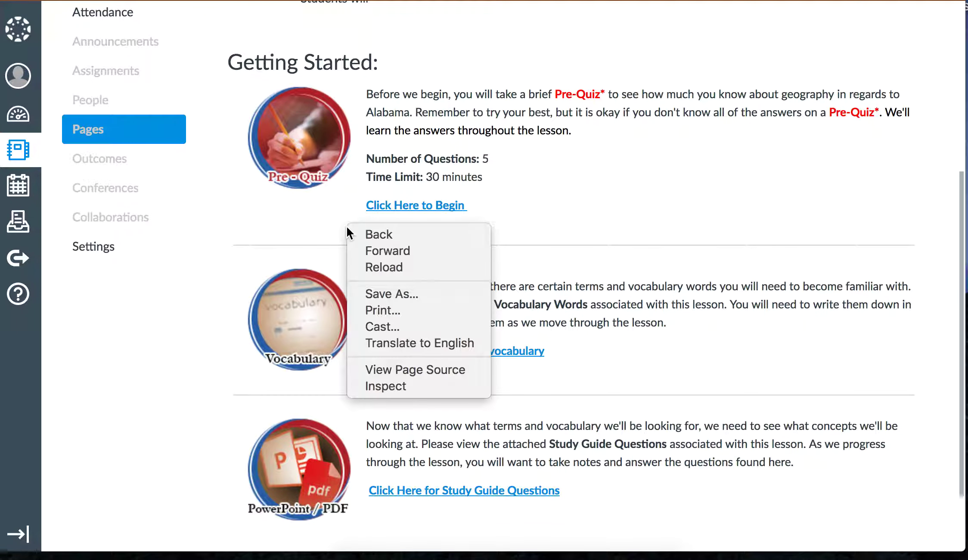
pyautogui.click(561, 223)
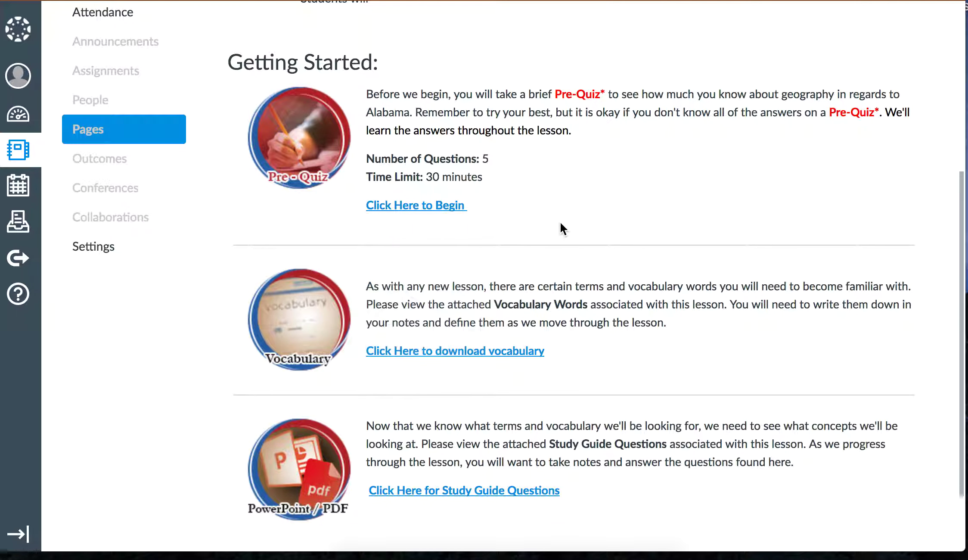
# Step: Open the course's files, look through the module folders, and open the module 1 folder
pyautogui.scroll(5, 193, 329)
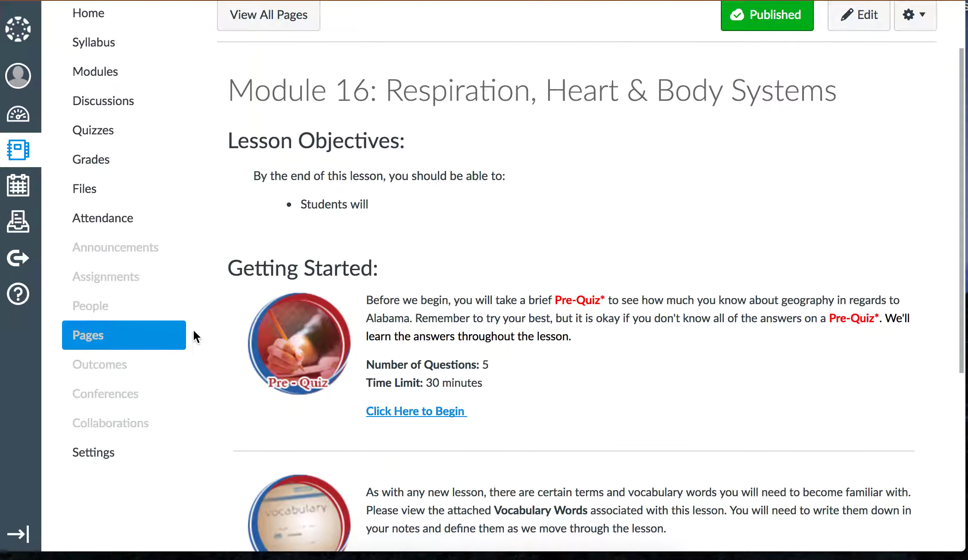
pyautogui.rightClick(194, 331)
pyautogui.click(88, 193)
pyautogui.click(87, 196)
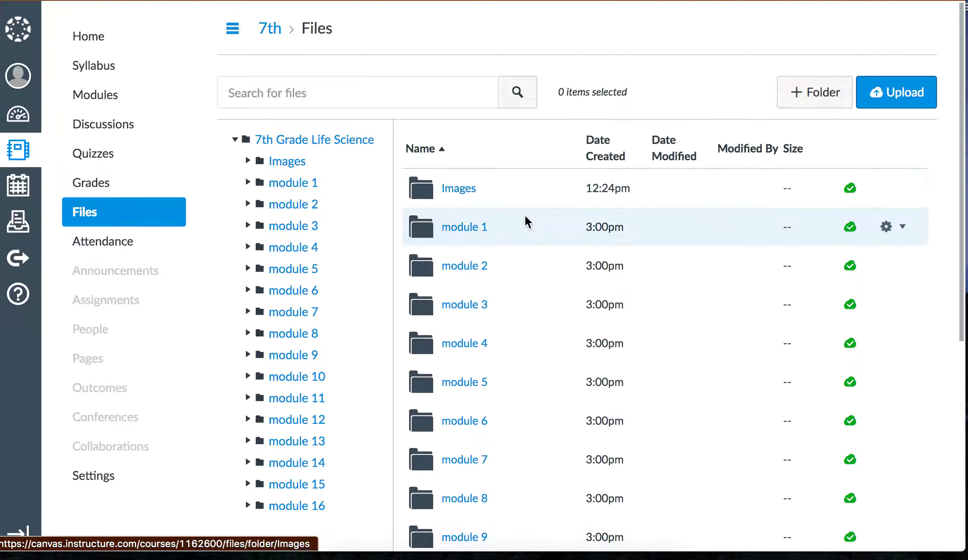
pyautogui.scroll(-8, 525, 219)
pyautogui.scroll(6, 525, 215)
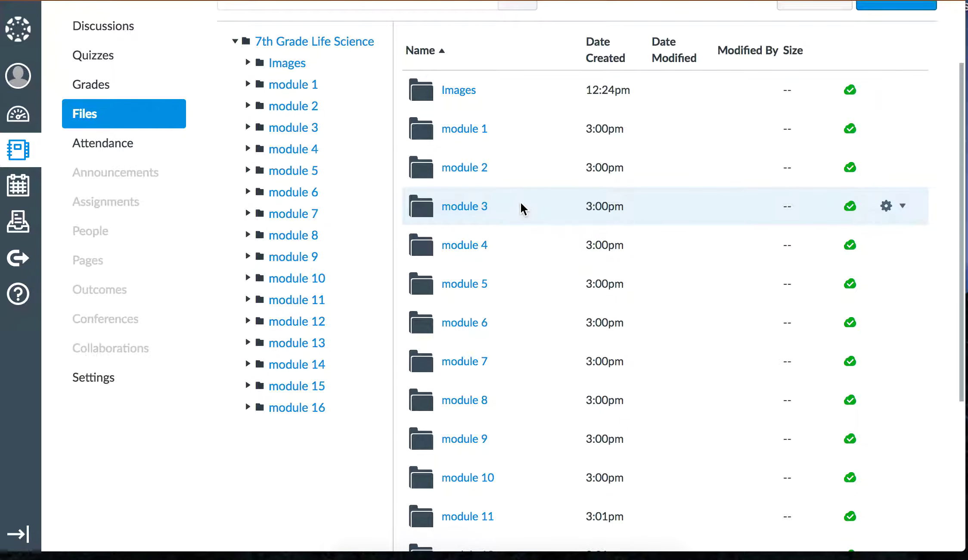
pyautogui.click(471, 134)
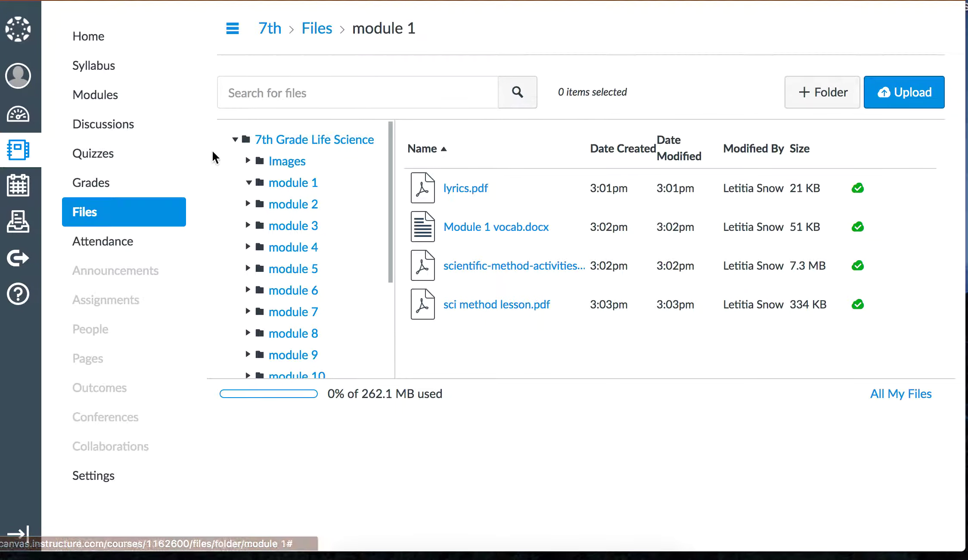
# Step: Open the Module 1: Scientific Method & Measurement page from the module list and review it down to the study guide link
pyautogui.click(92, 96)
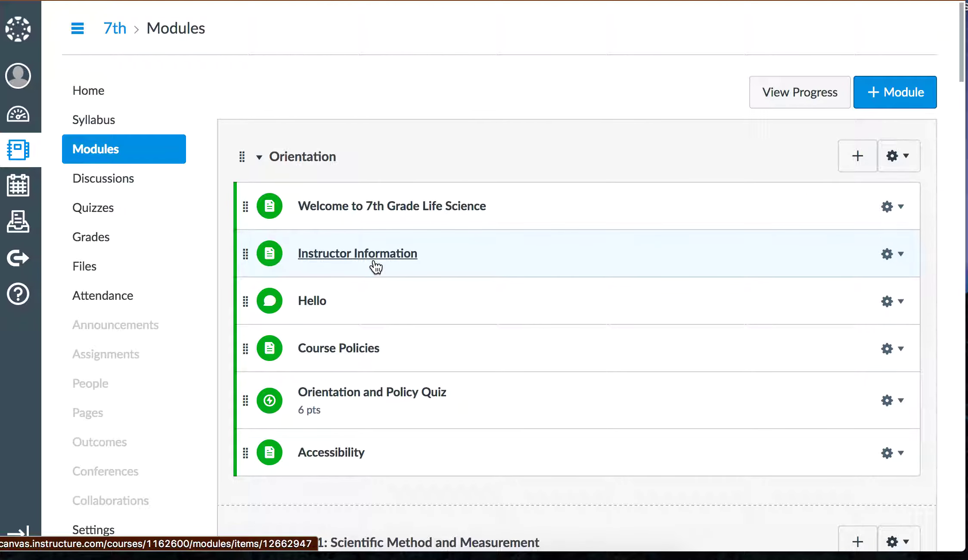
pyautogui.scroll(-8, 376, 267)
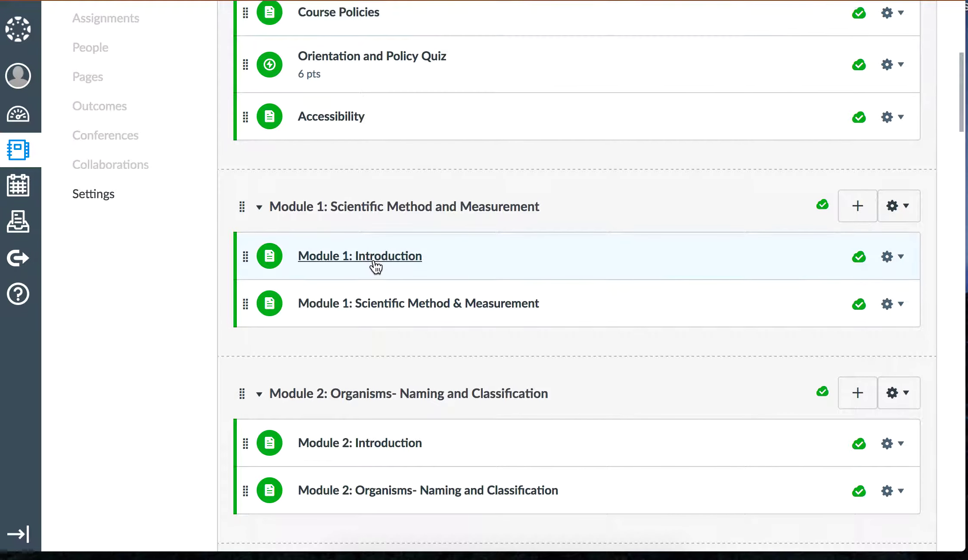
pyautogui.click(382, 307)
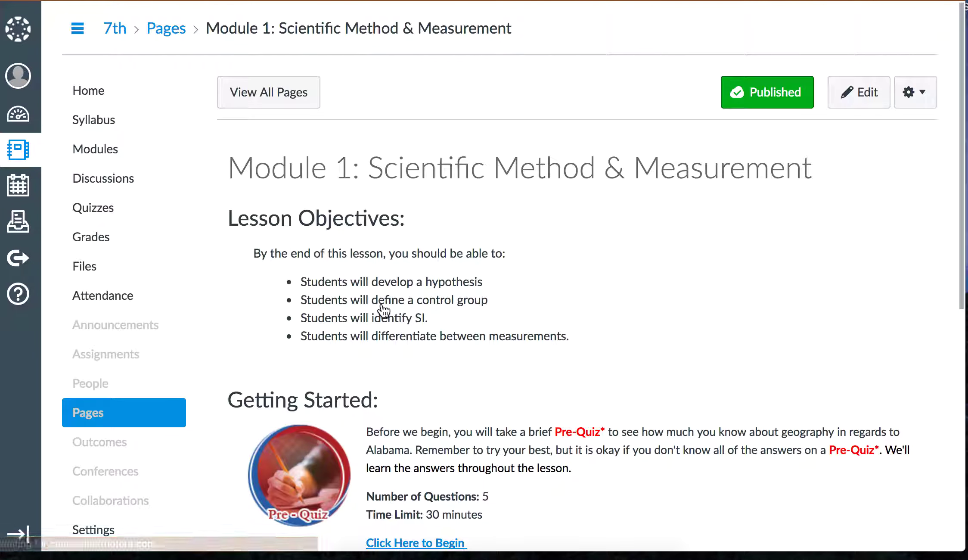
pyautogui.scroll(-6, 563, 336)
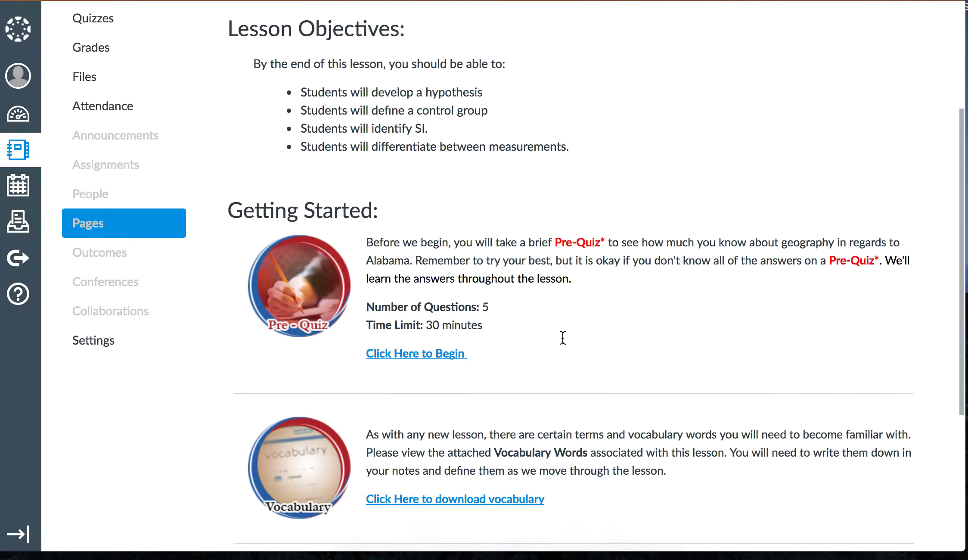
pyautogui.scroll(-2, 561, 336)
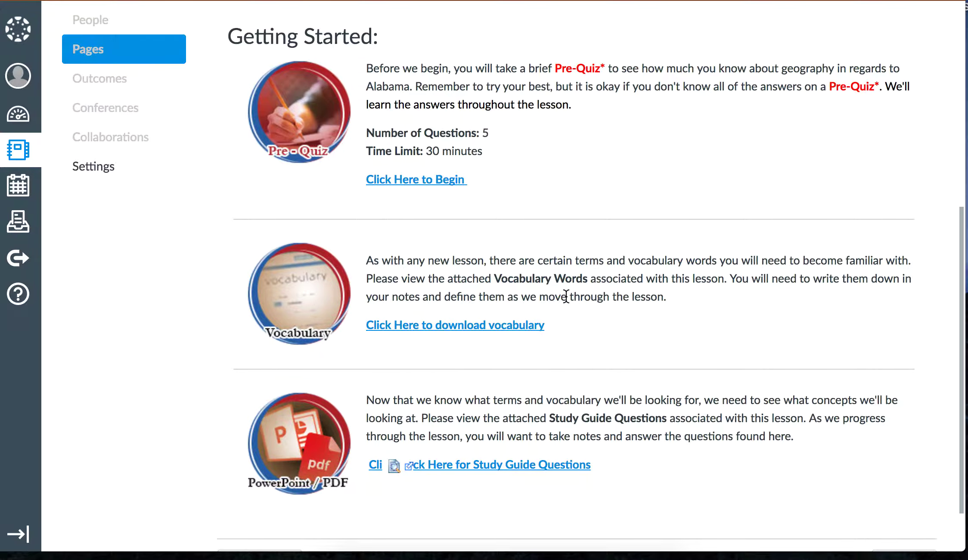
pyautogui.scroll(8, 566, 297)
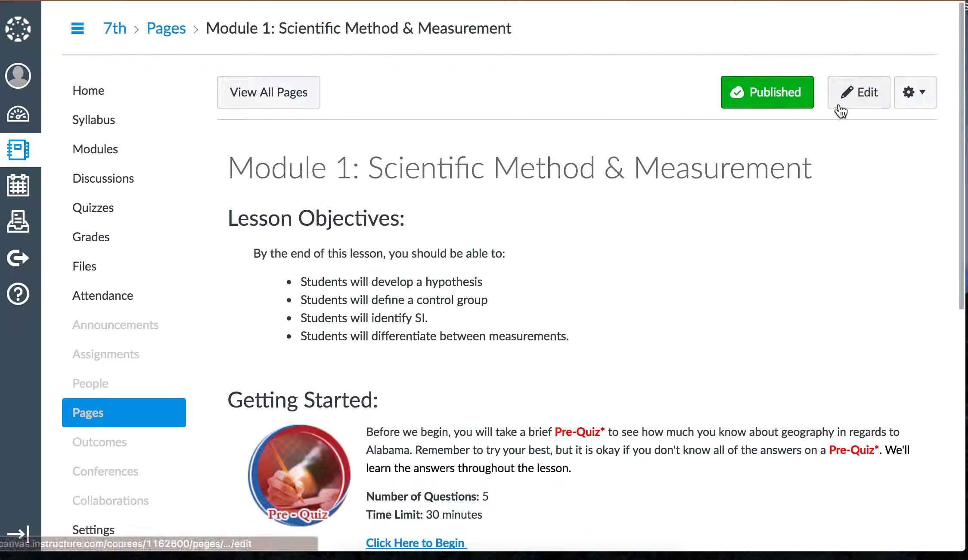
# Step: Edit the page so "Click Here to download vocabulary" links to Module 1 vocab.docx from the module 1 folder, and save it
pyautogui.click(856, 96)
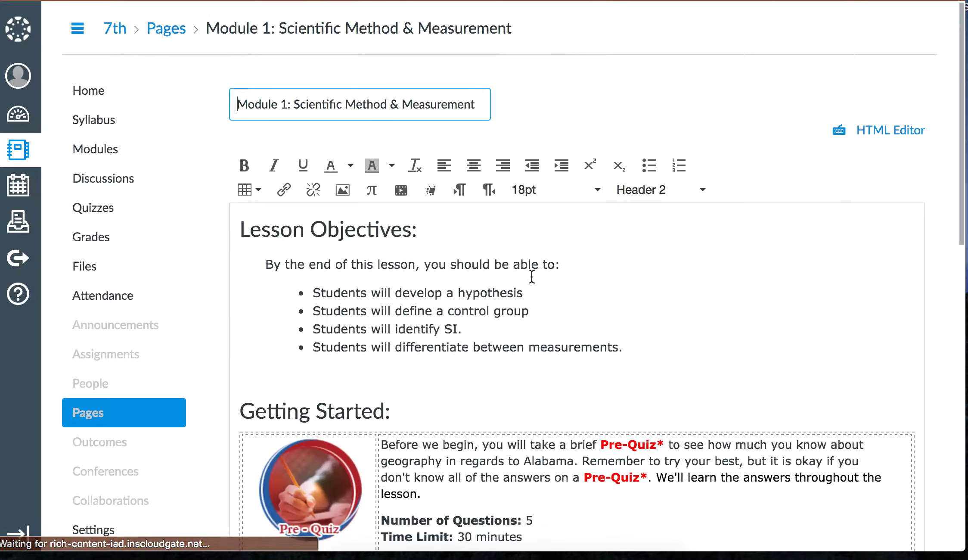
pyautogui.scroll(-8, 531, 276)
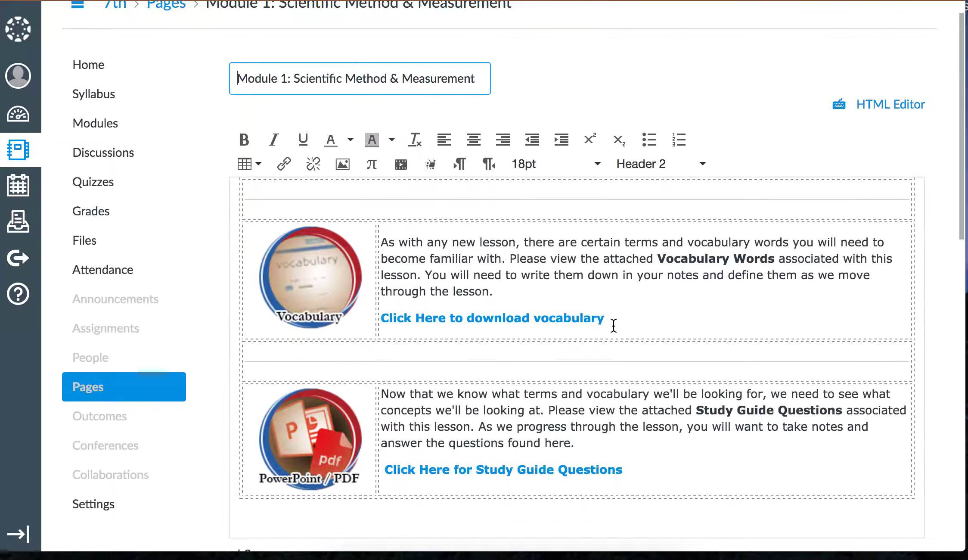
pyautogui.moveTo(611, 322); pyautogui.dragTo(414, 320)
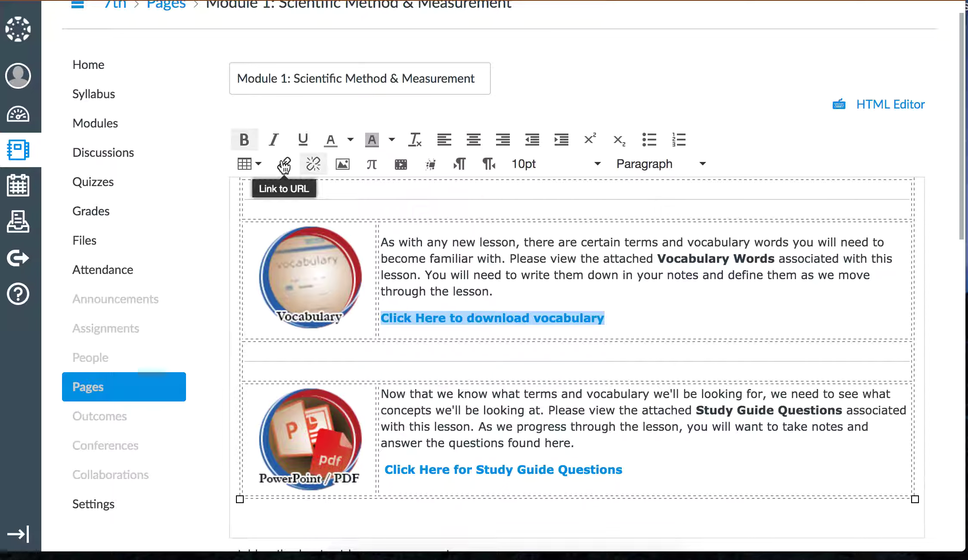
pyautogui.scroll(-2, 387, 319)
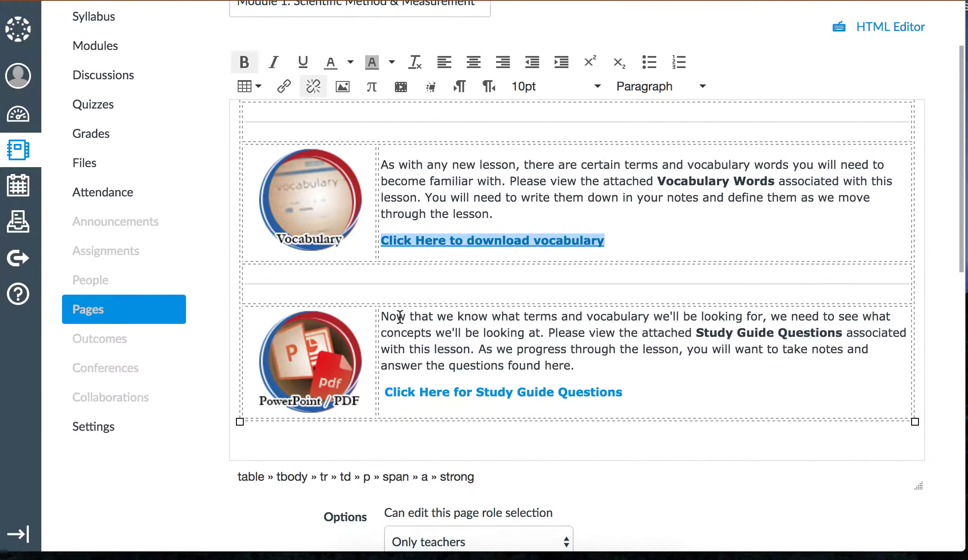
pyautogui.scroll(-5, 186, 340)
pyautogui.scroll(-9, 183, 350)
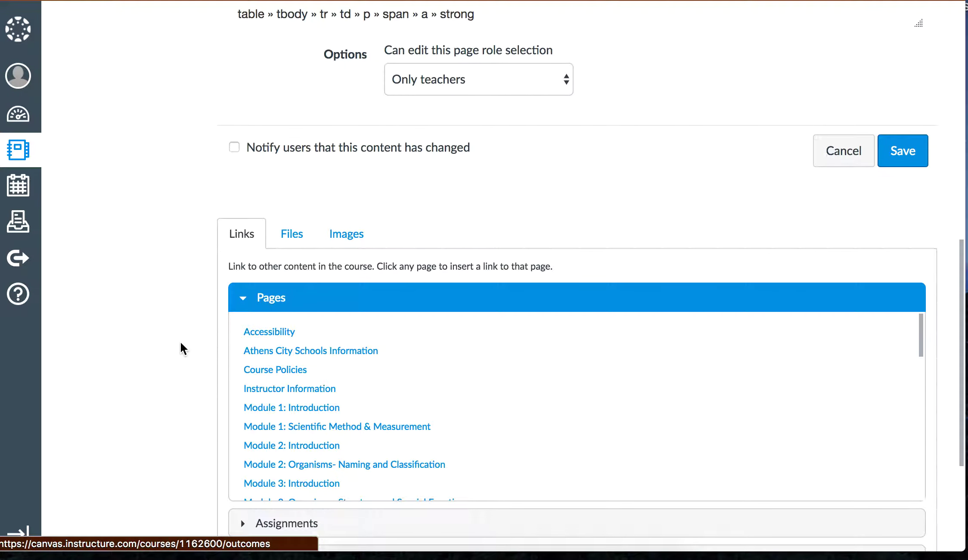
pyautogui.scroll(-4, 181, 343)
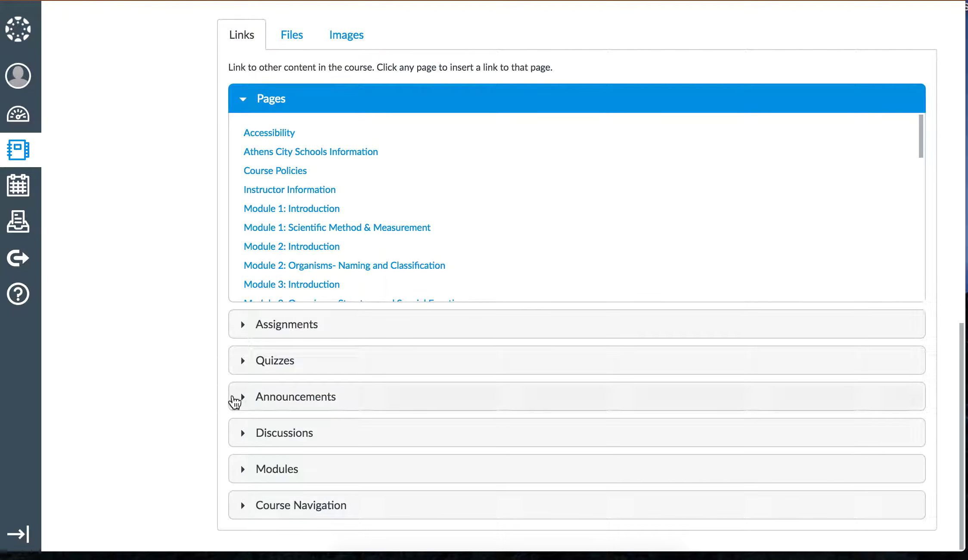
pyautogui.click(289, 36)
pyautogui.click(278, 190)
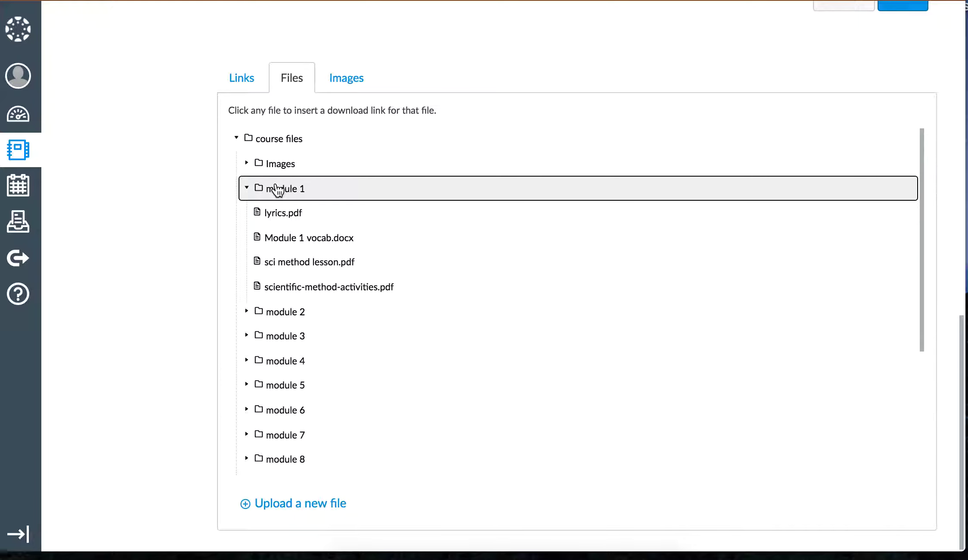
pyautogui.click(316, 239)
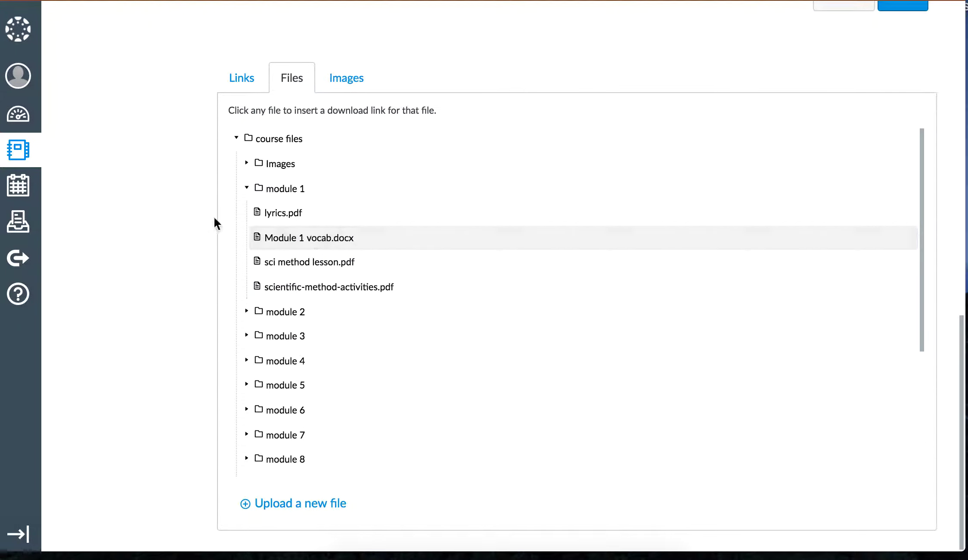
pyautogui.scroll(8, 198, 223)
pyautogui.click(904, 318)
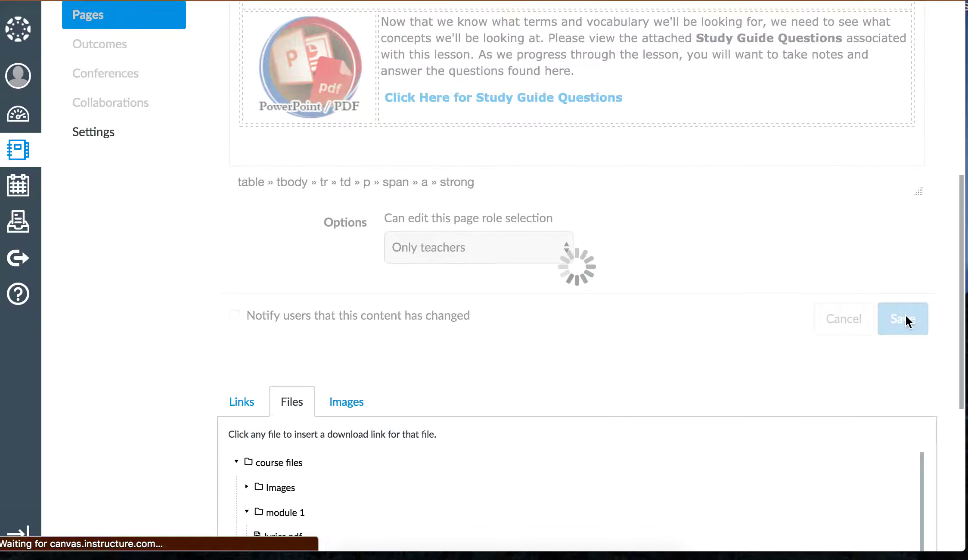
# Step: Preview the vocabulary file on the saved page and examine its term list and the study guide link
pyautogui.scroll(-5, 647, 262)
pyautogui.scroll(-3, 646, 262)
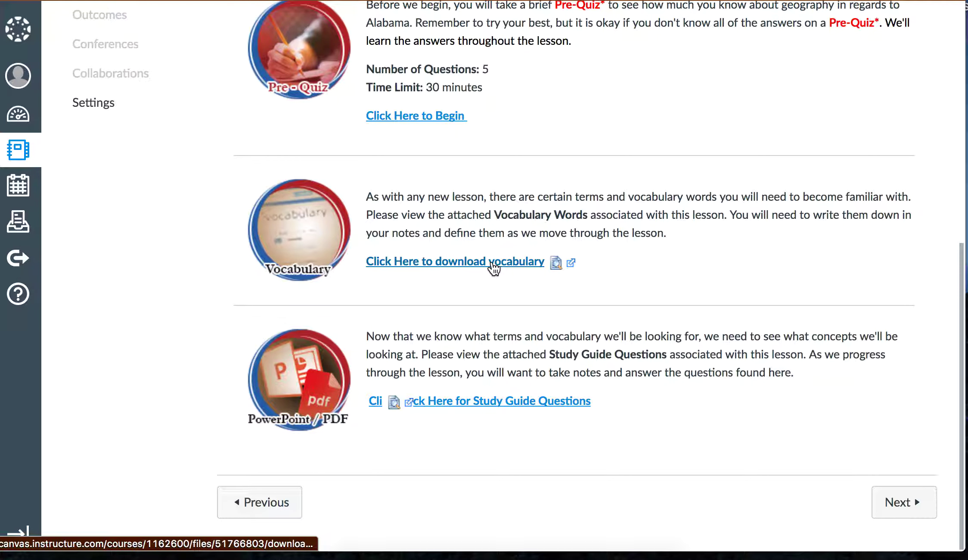
pyautogui.click(555, 263)
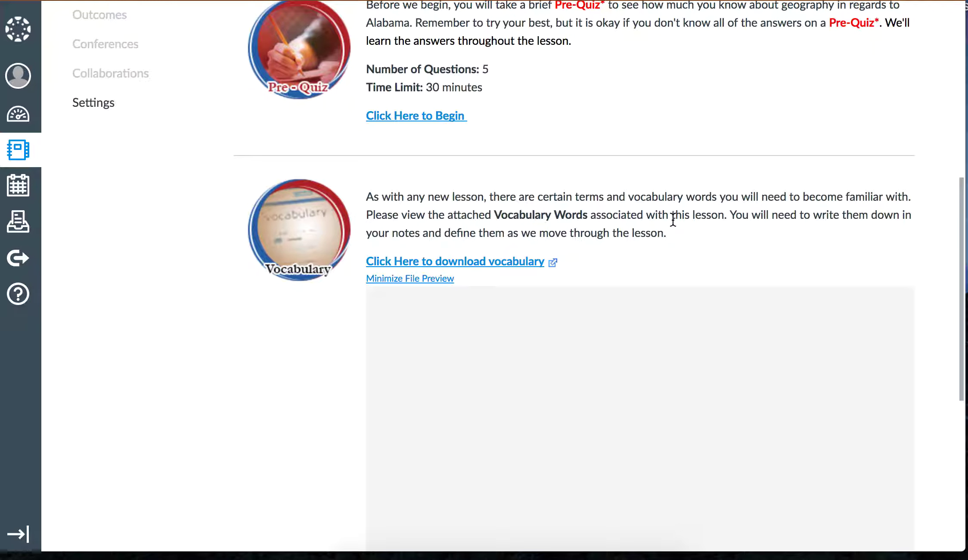
pyautogui.scroll(-1, 673, 219)
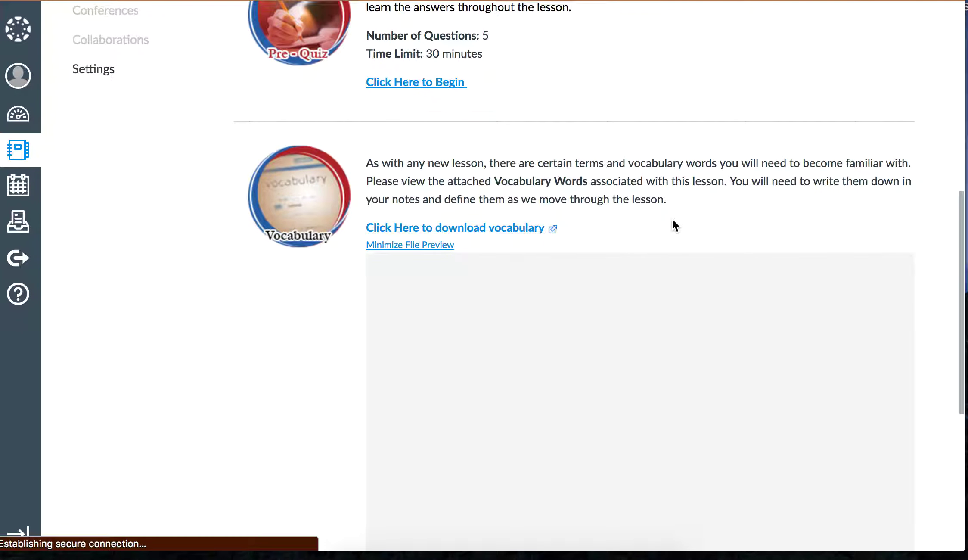
pyautogui.scroll(-3, 673, 221)
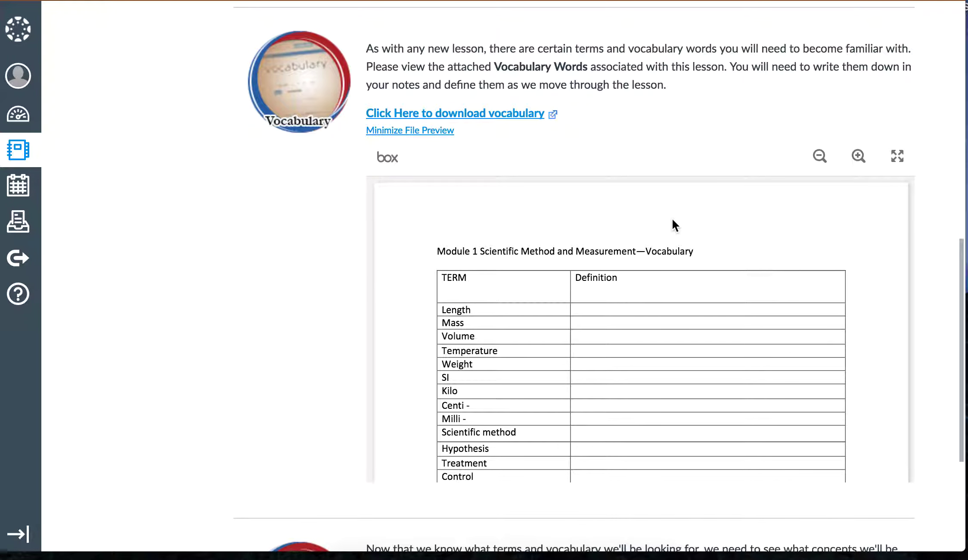
pyautogui.scroll(-1, 672, 220)
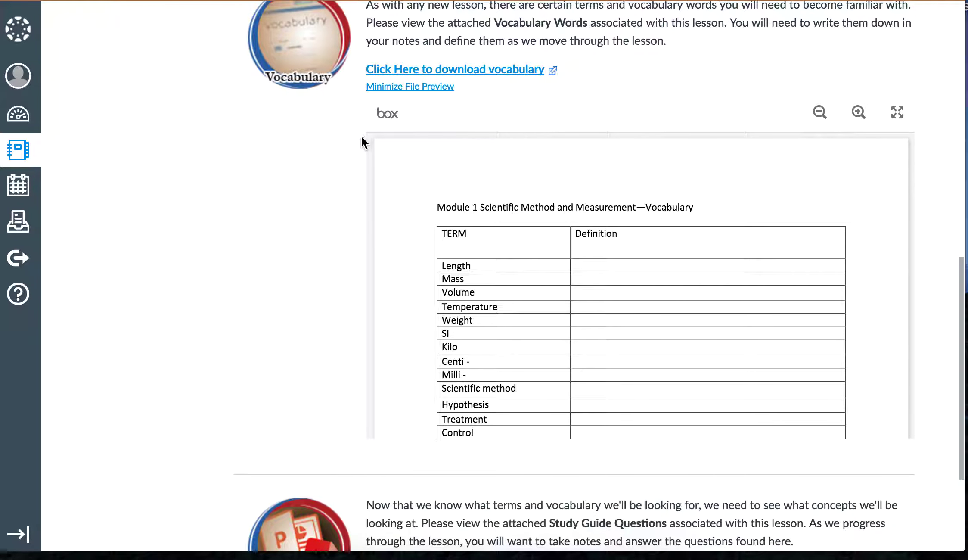
pyautogui.scroll(-4, 278, 216)
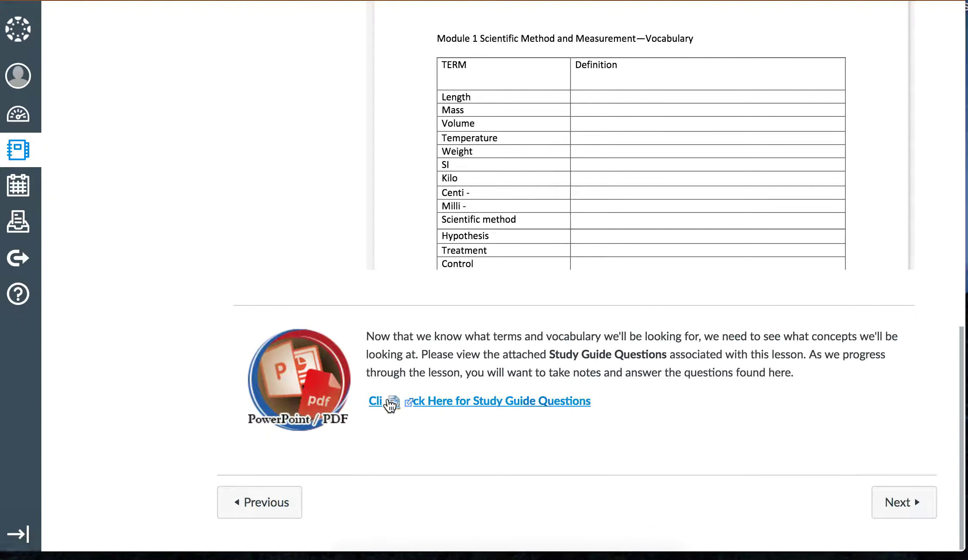
# Step: Edit the Module 1 lesson page again and remove the existing link from "Click Here for Study Guide Questions"
pyautogui.scroll(9, 620, 388)
pyautogui.scroll(9, 619, 385)
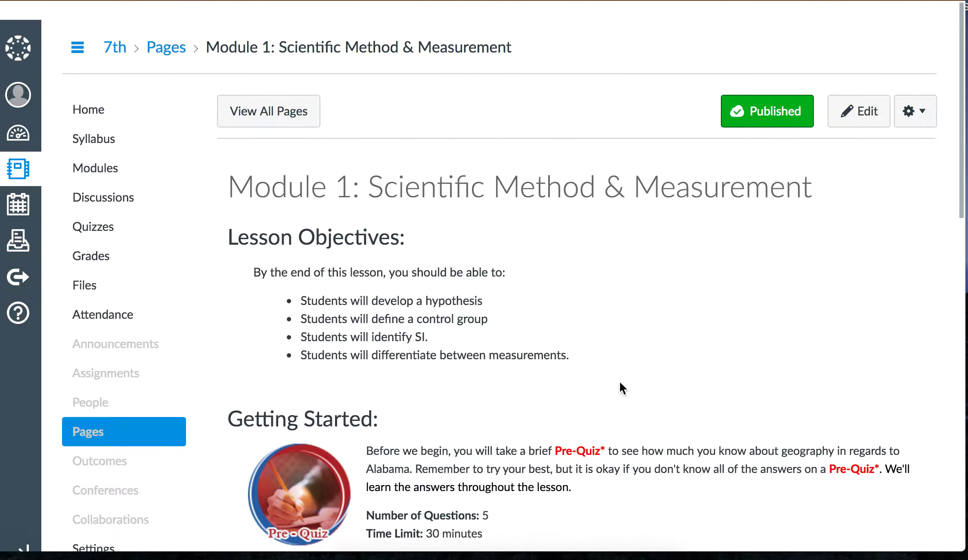
pyautogui.click(870, 97)
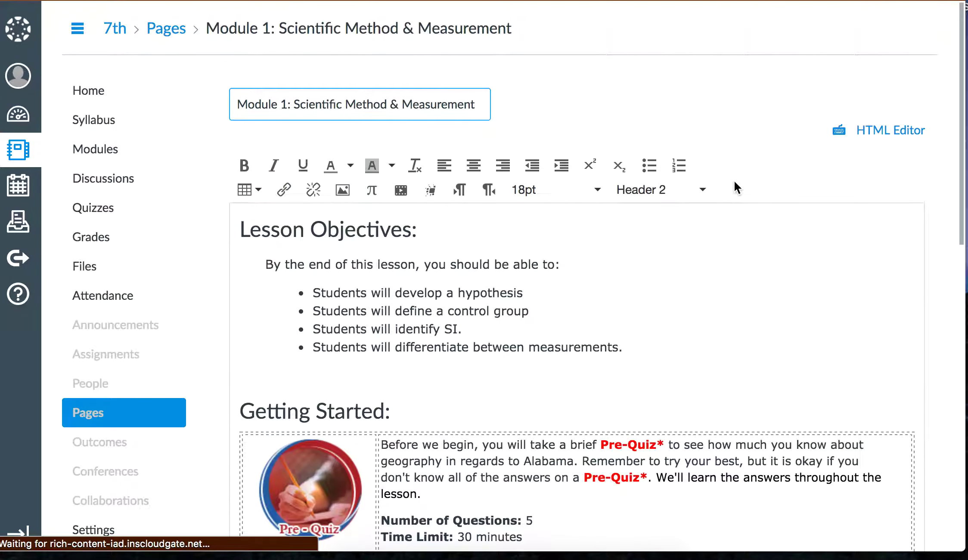
pyautogui.scroll(-15, 733, 180)
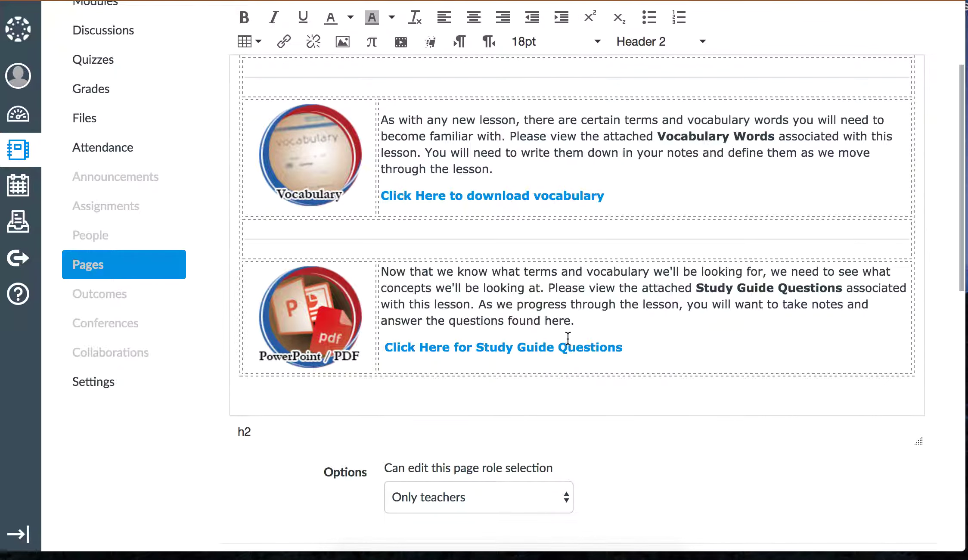
pyautogui.moveTo(624, 348); pyautogui.dragTo(406, 346)
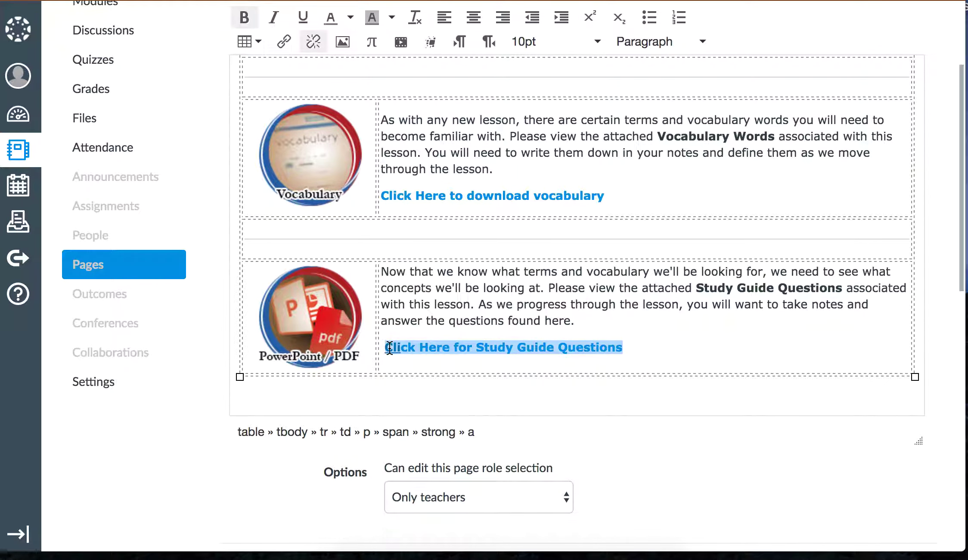
pyautogui.click(313, 41)
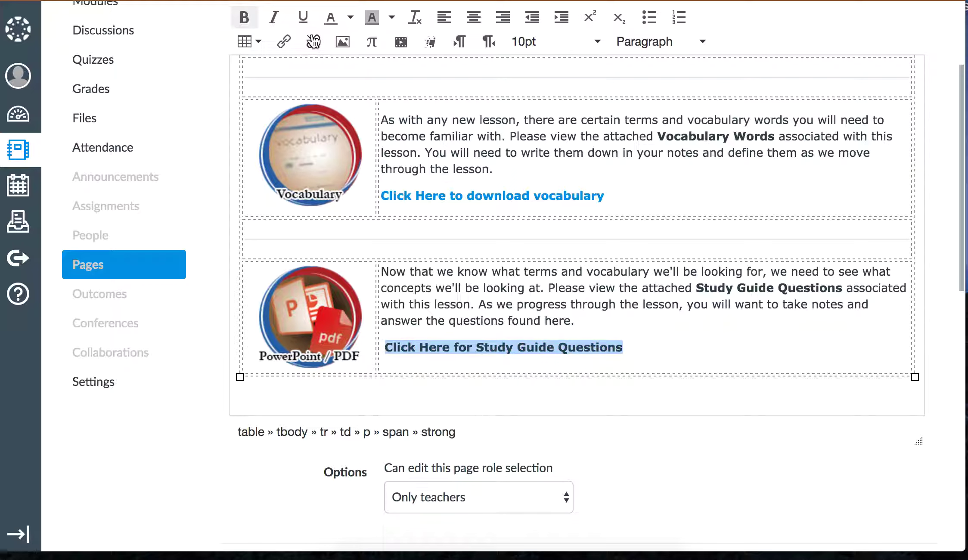
pyautogui.click(681, 328)
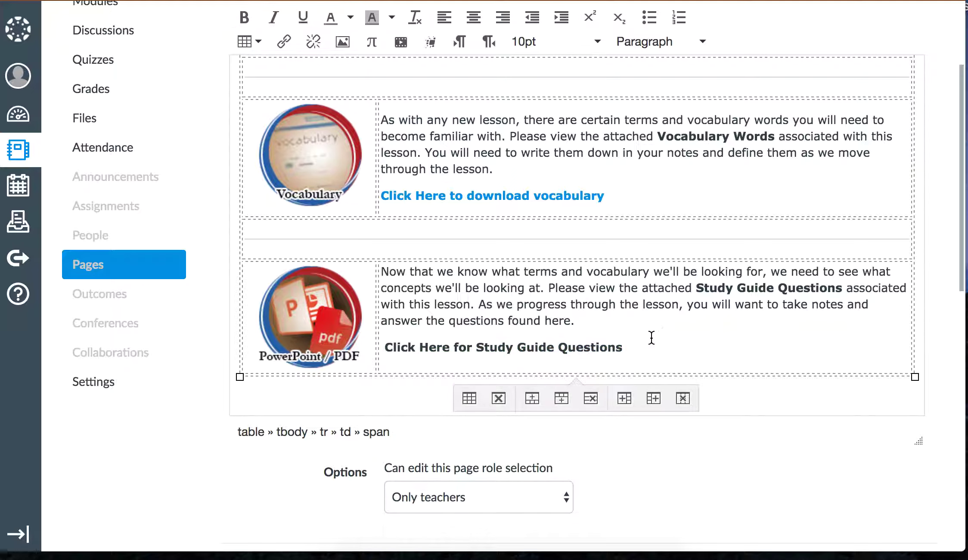
# Step: Link "Click Here for Study Guide Questions" to scientific-method-activities.pdf from the module 1 folder and save the page
pyautogui.moveTo(629, 351); pyautogui.dragTo(405, 343)
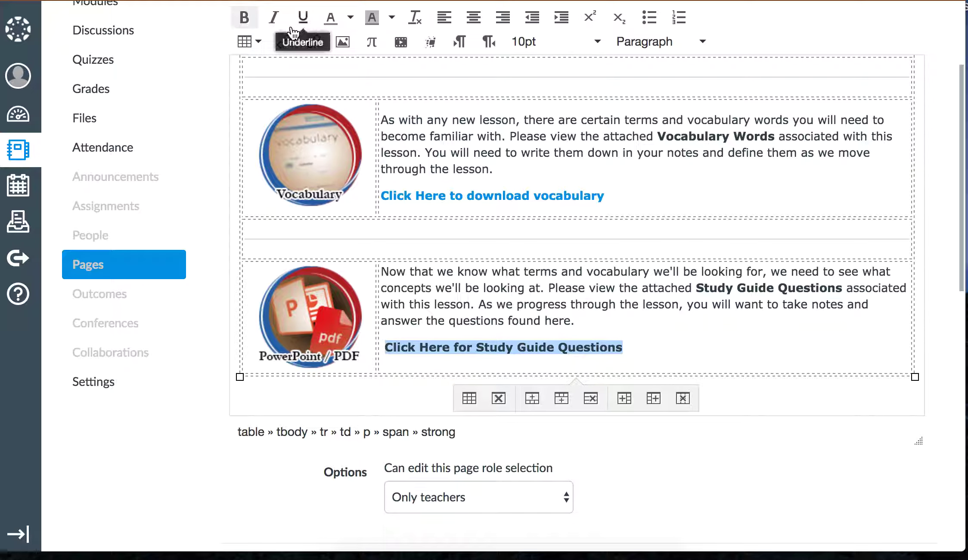
pyautogui.click(284, 42)
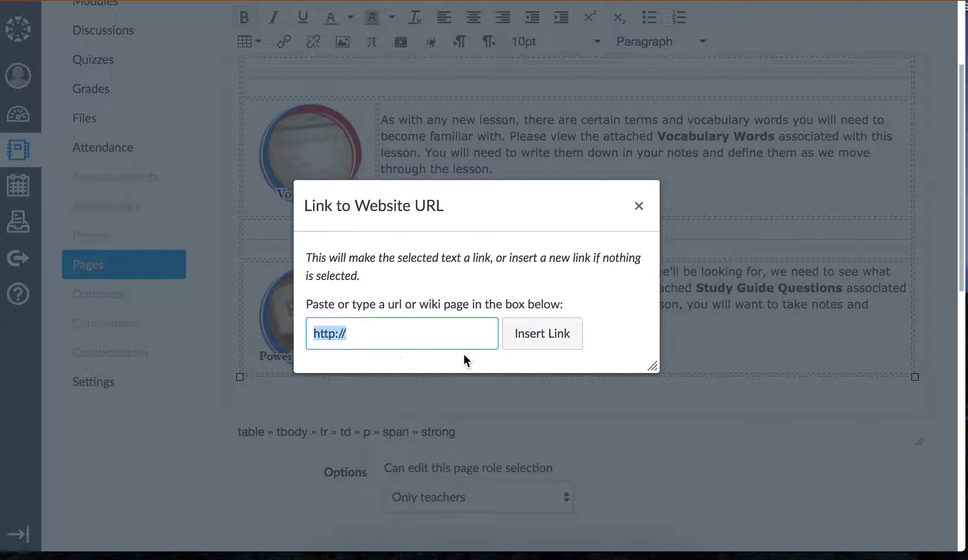
pyautogui.click(529, 334)
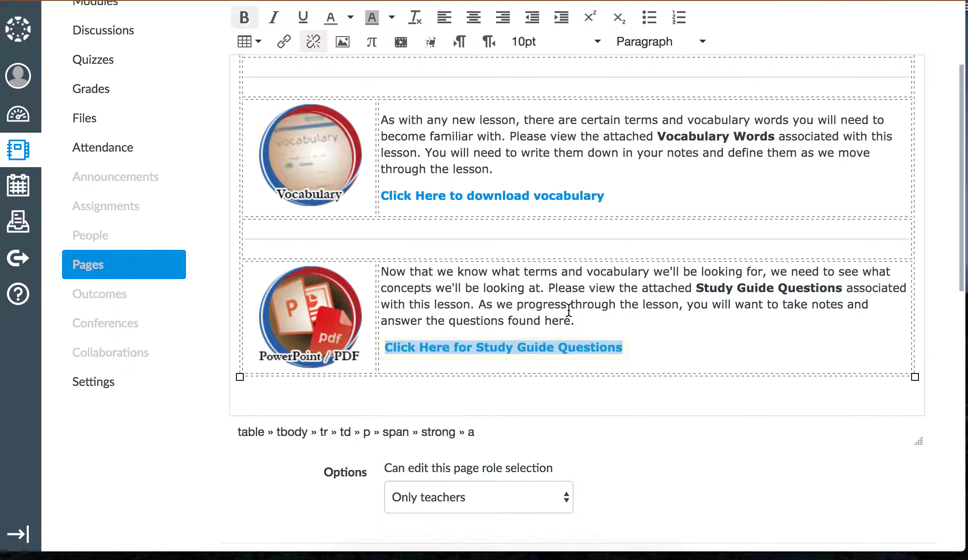
pyautogui.scroll(-10, 624, 388)
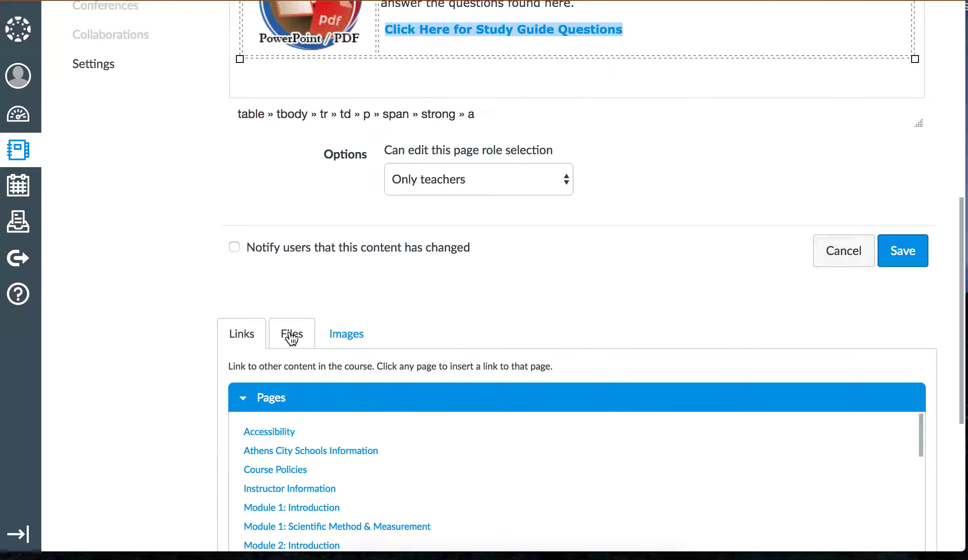
pyautogui.click(289, 333)
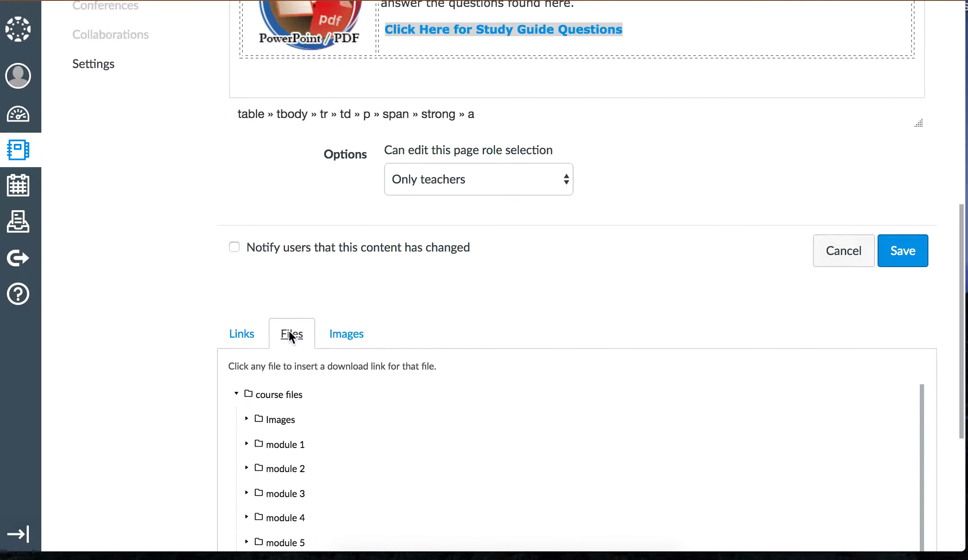
pyautogui.click(295, 451)
pyautogui.scroll(-2, 296, 455)
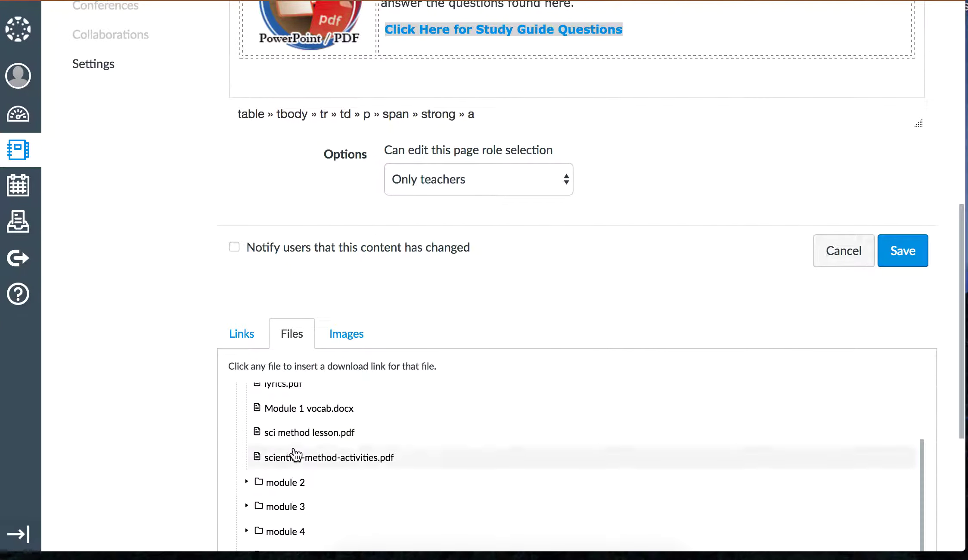
pyautogui.click(339, 460)
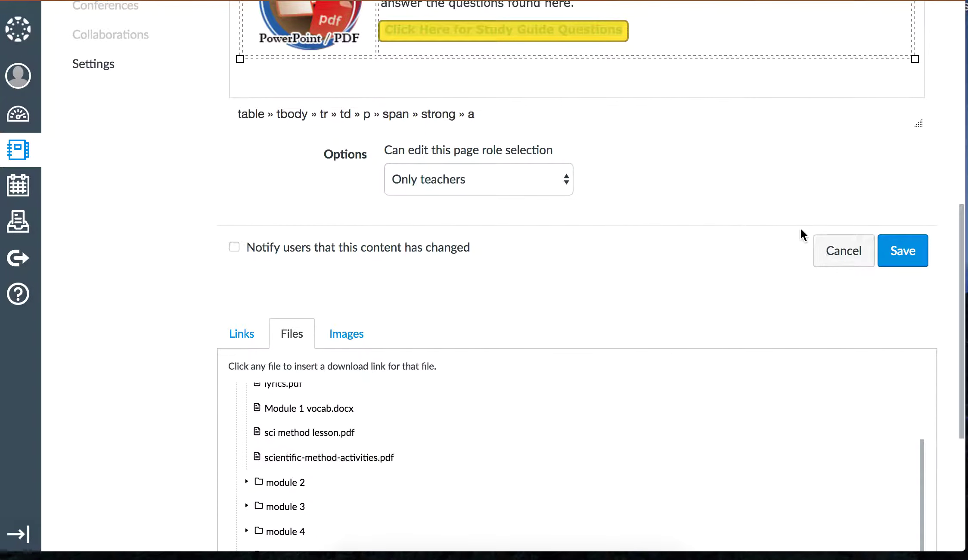
pyautogui.scroll(2, 732, 200)
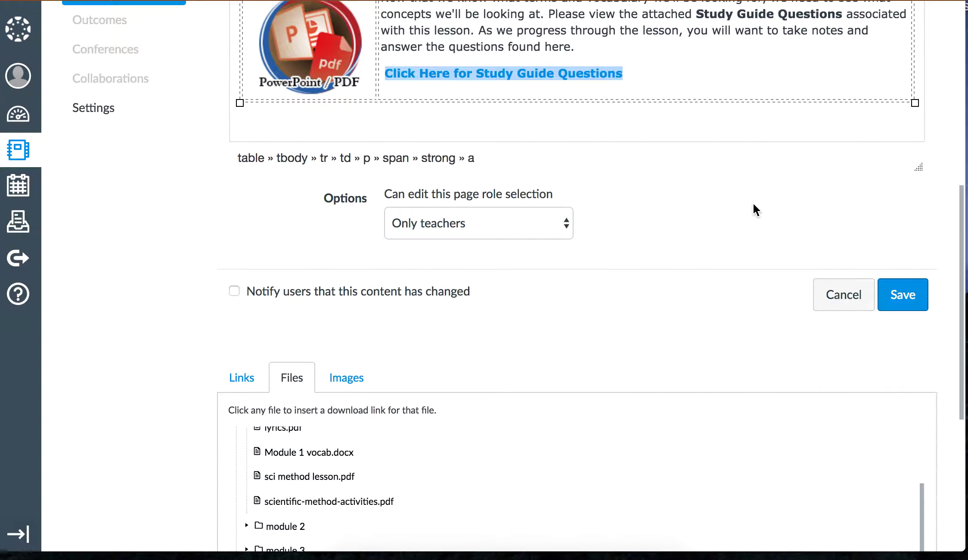
pyautogui.click(903, 294)
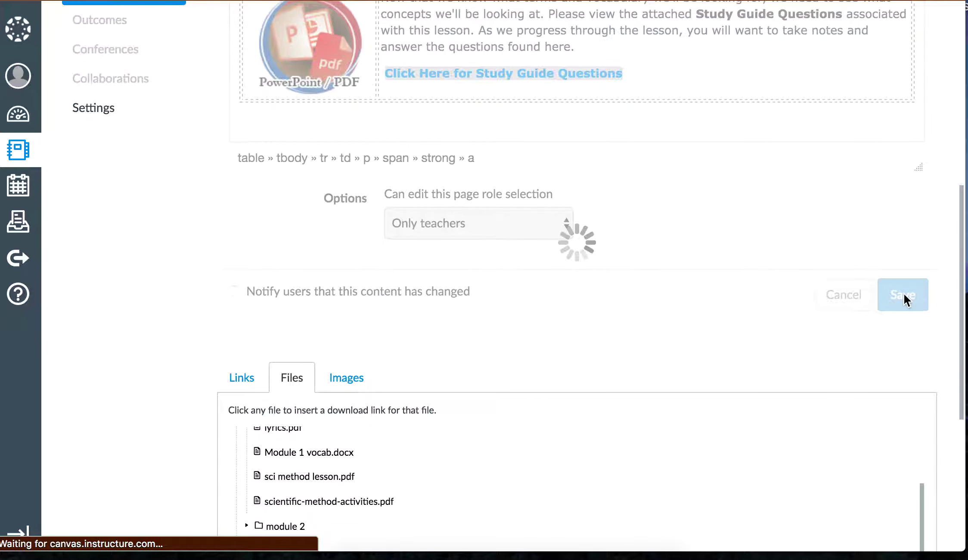
# Step: Open the Module 1 question bank from the course quizzes and review its list of questions
pyautogui.scroll(-4, 688, 185)
pyautogui.scroll(-5, 688, 190)
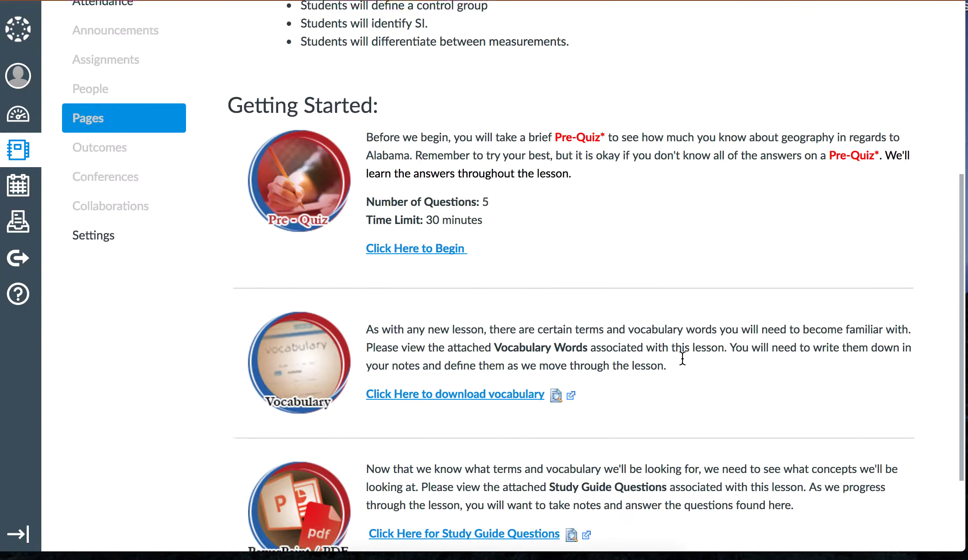
pyautogui.scroll(3, 683, 359)
pyautogui.scroll(6, 683, 360)
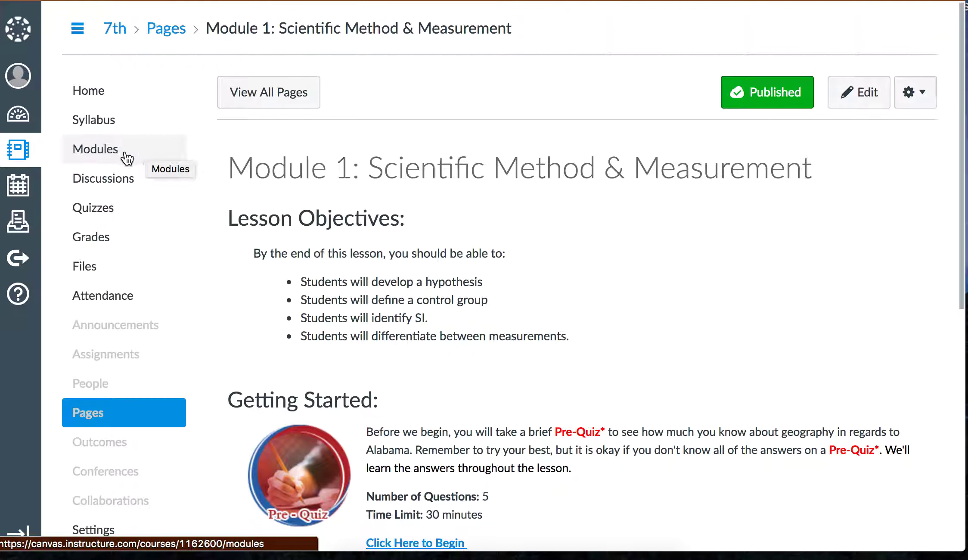
pyautogui.click(92, 209)
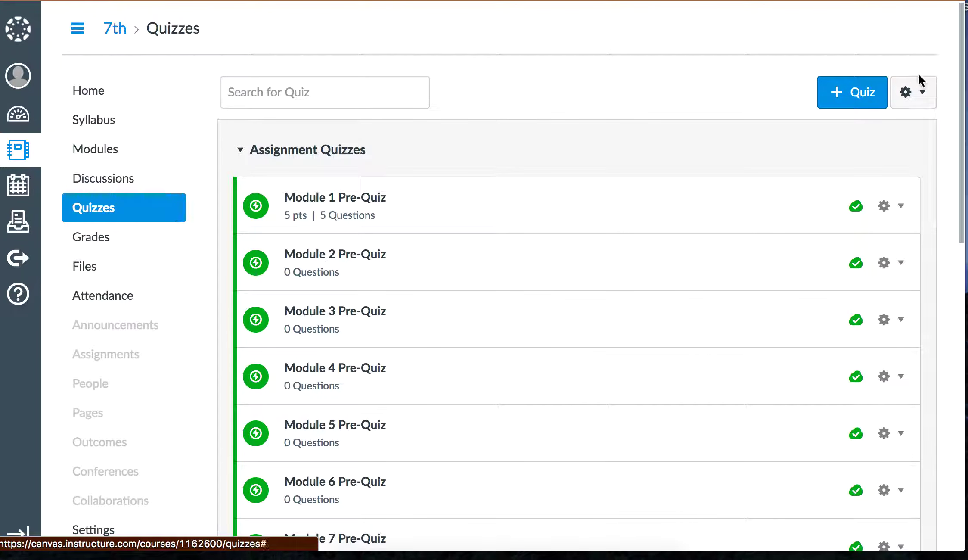
pyautogui.click(917, 88)
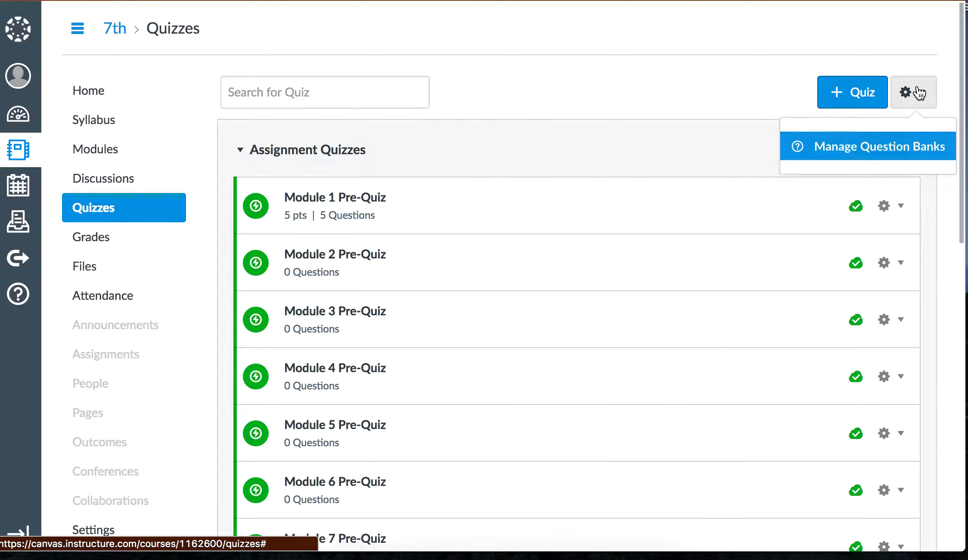
pyautogui.click(884, 148)
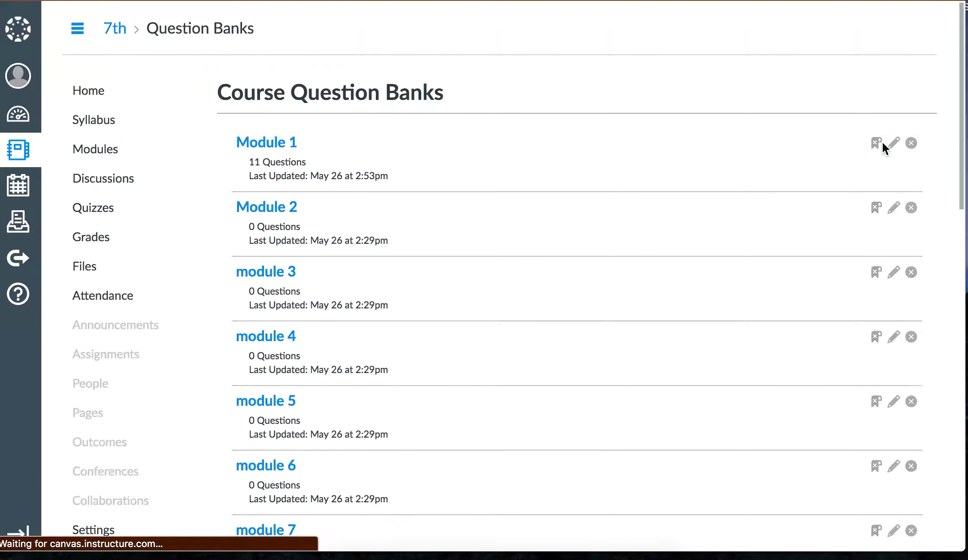
pyautogui.click(281, 144)
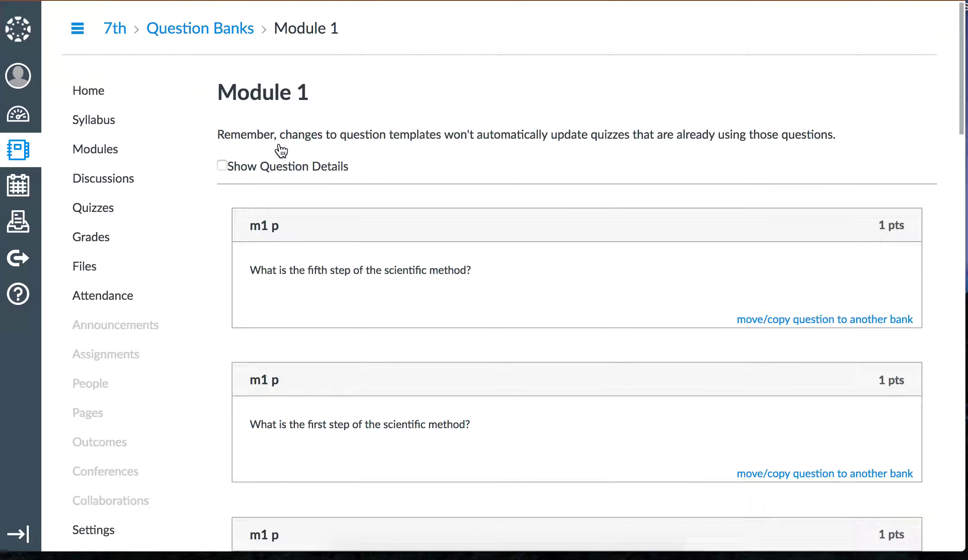
pyautogui.scroll(-20, 367, 267)
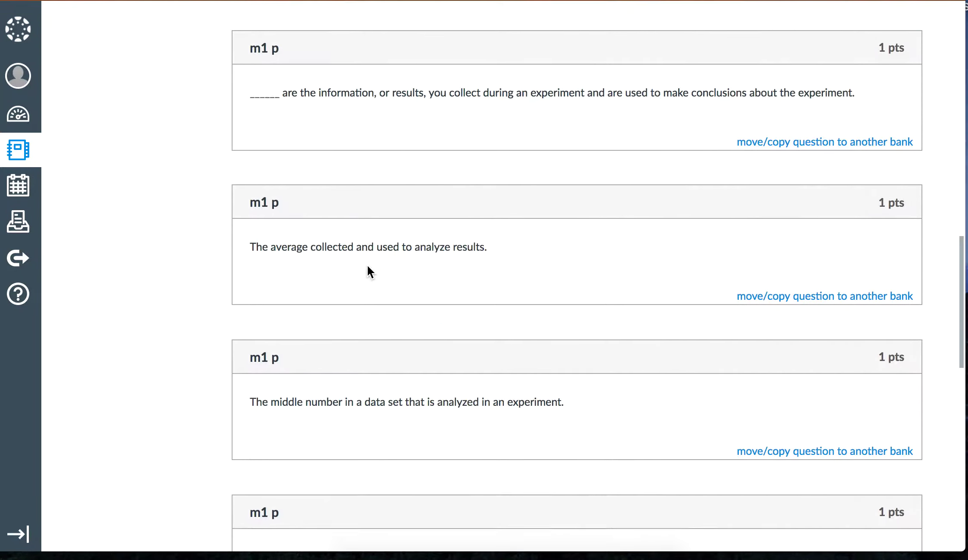
pyautogui.scroll(-15, 367, 265)
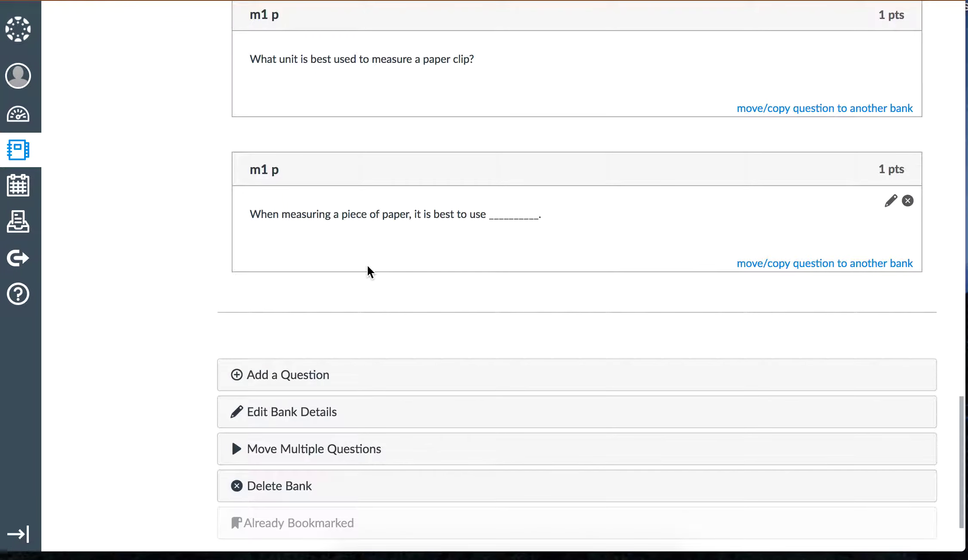
pyautogui.scroll(20, 367, 265)
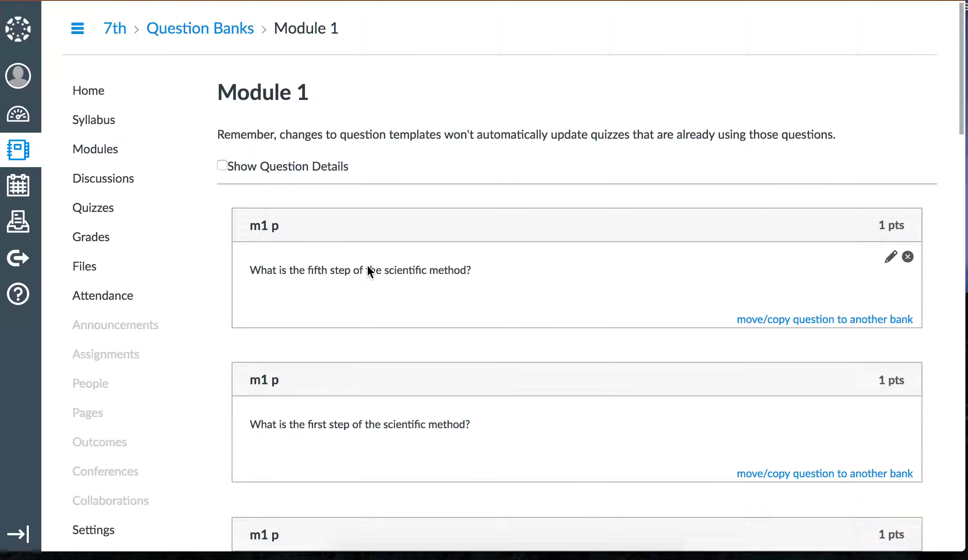
pyautogui.scroll(-20, 368, 267)
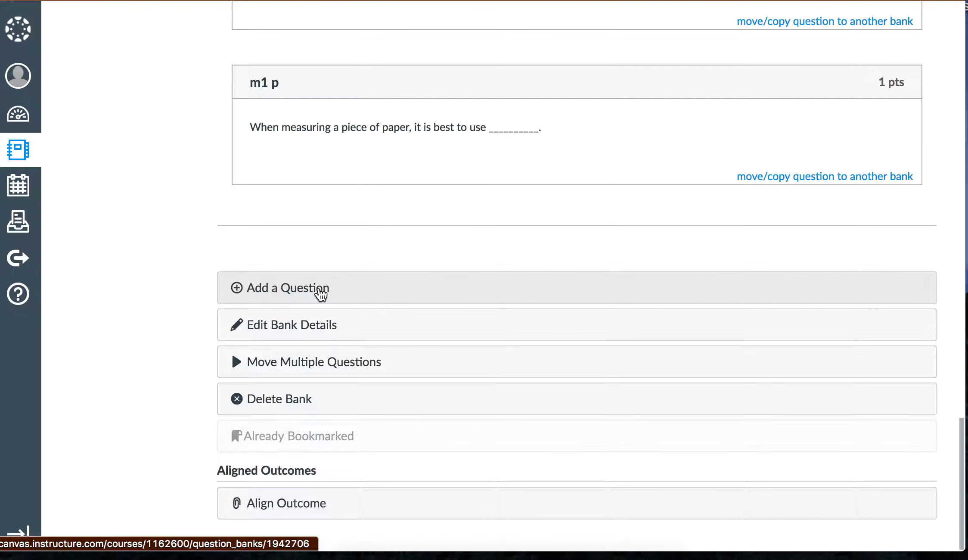
# Step: Start a new question named "m1 p" in the Module 1 question bank
pyautogui.click(319, 290)
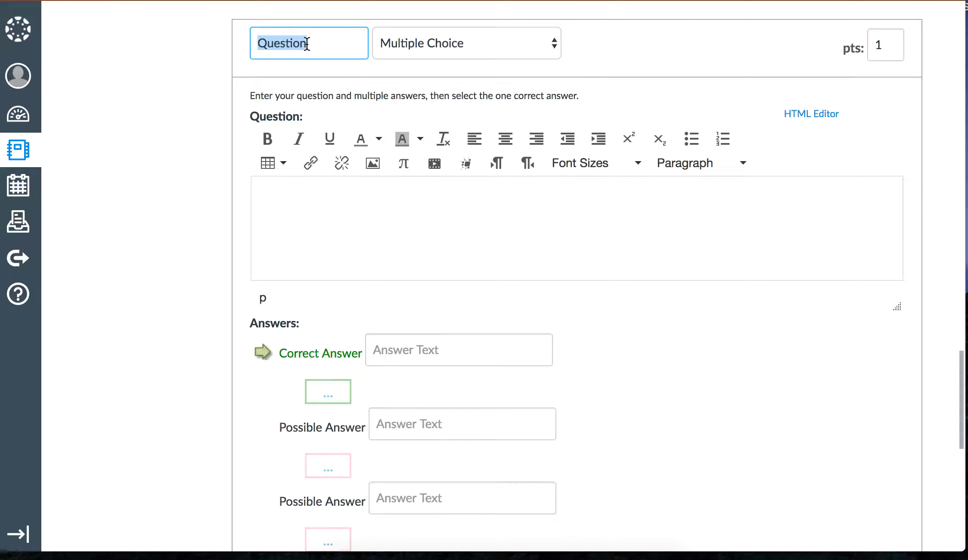
pyautogui.write('m1')
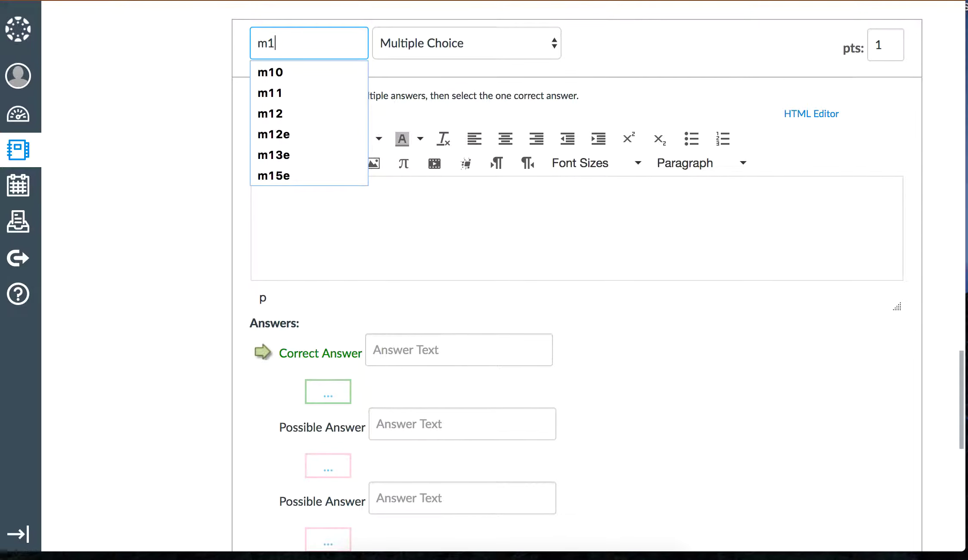
pyautogui.write(' p')
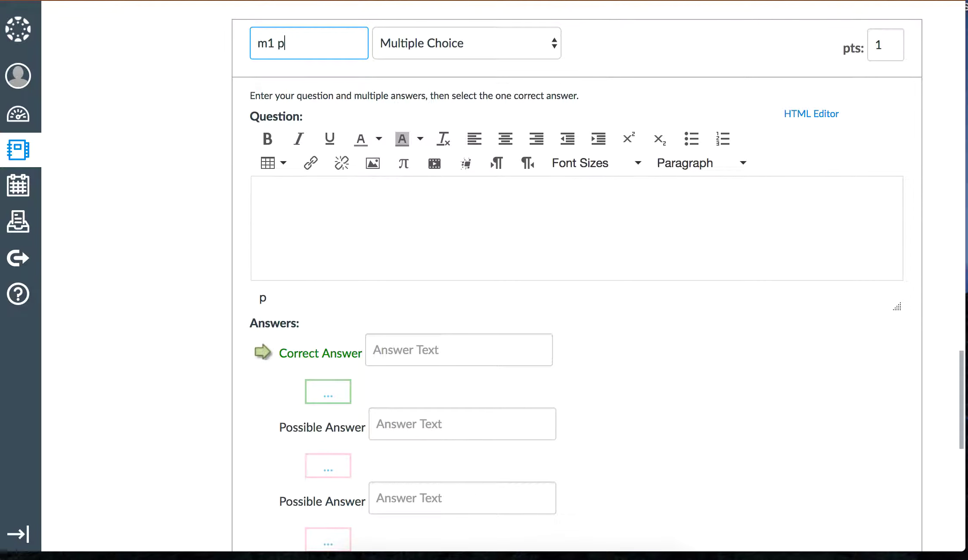
pyautogui.press('BackSpace')
pyautogui.write('e')
pyautogui.press('BackSpace')
pyautogui.write('p')
# Step: Set the new question's type to Matching, examine its answer and distractor fields, and discard the question
pyautogui.click(553, 42)
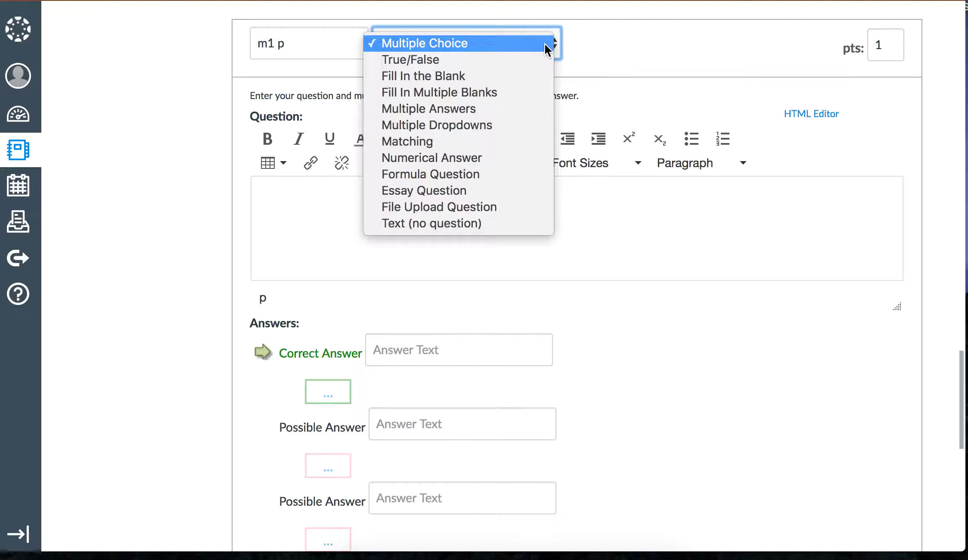
pyautogui.click(461, 142)
pyautogui.scroll(-2, 473, 217)
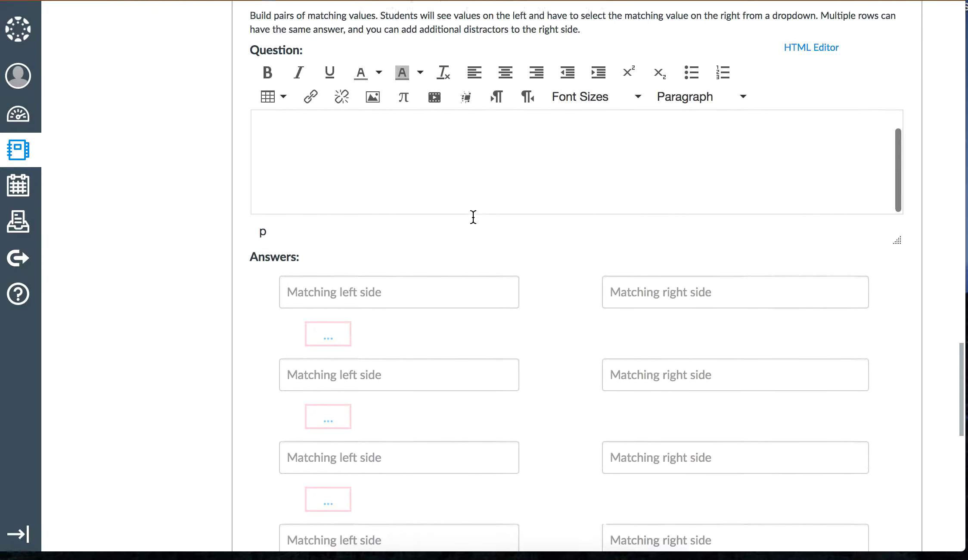
pyautogui.scroll(-5, 472, 217)
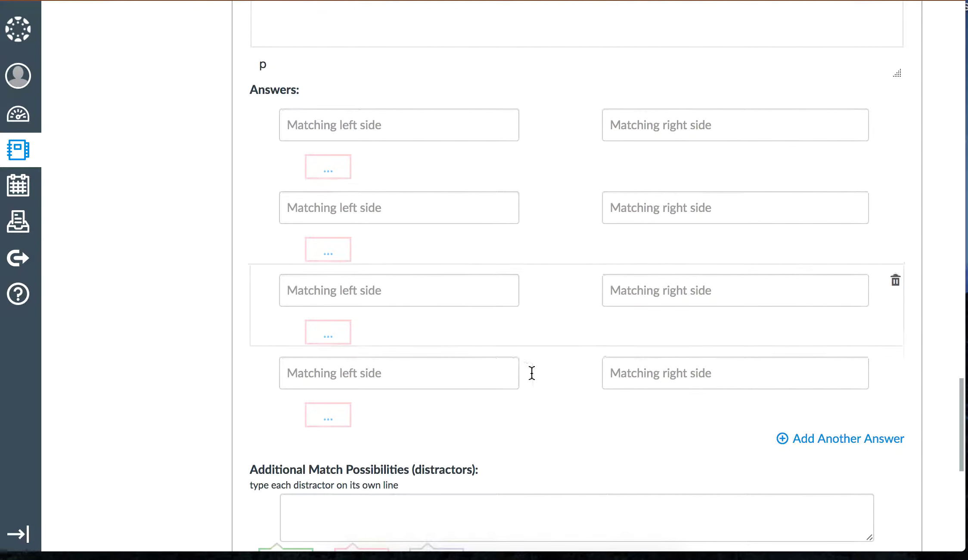
pyautogui.scroll(-5, 551, 378)
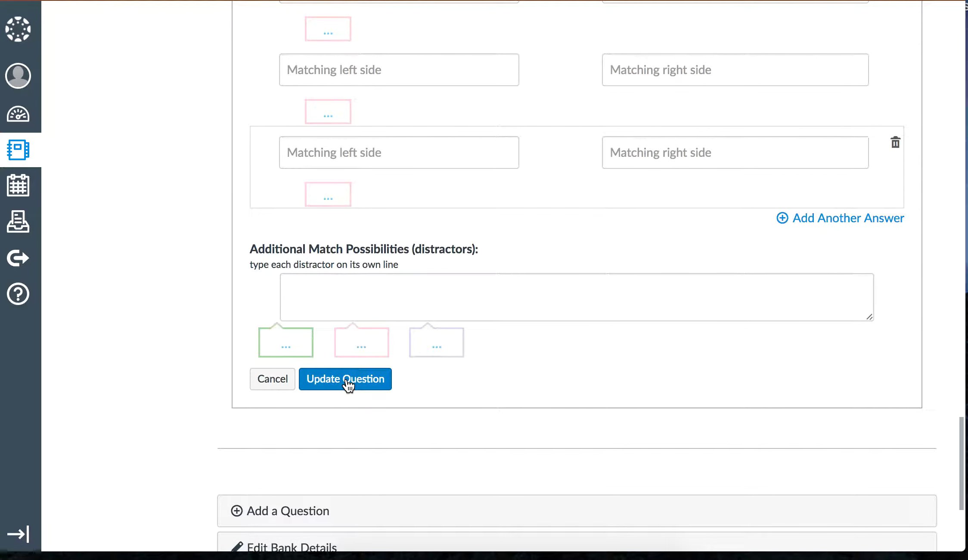
pyautogui.click(279, 384)
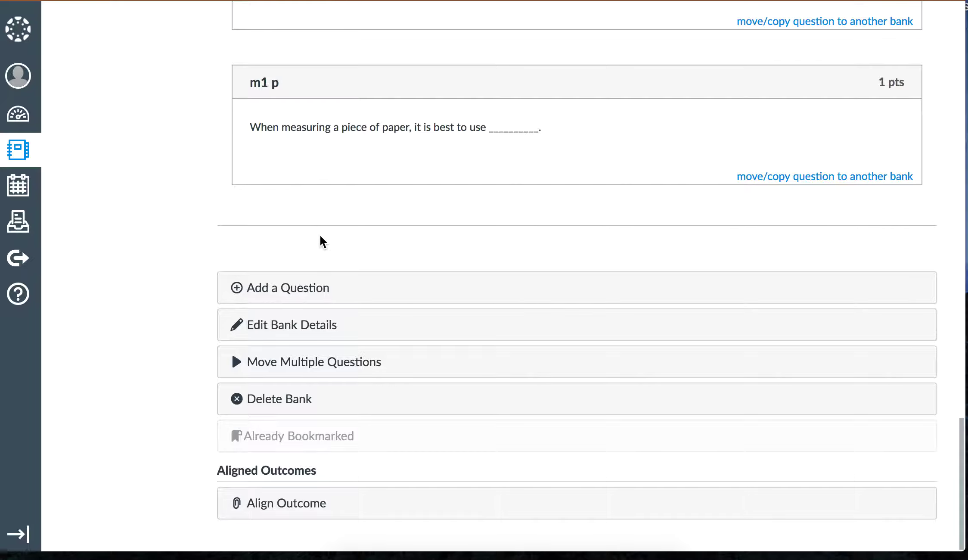
# Step: Open the Module 1 Pre-Quiz for editing and examine the settings of its "m1 p" question group, leaving them as they are
pyautogui.scroll(15, 320, 236)
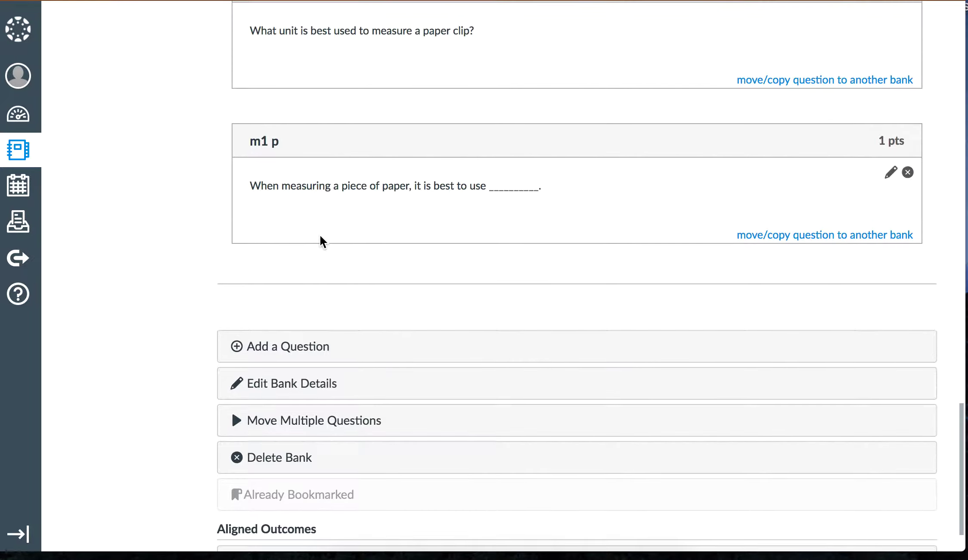
pyautogui.scroll(10, 322, 241)
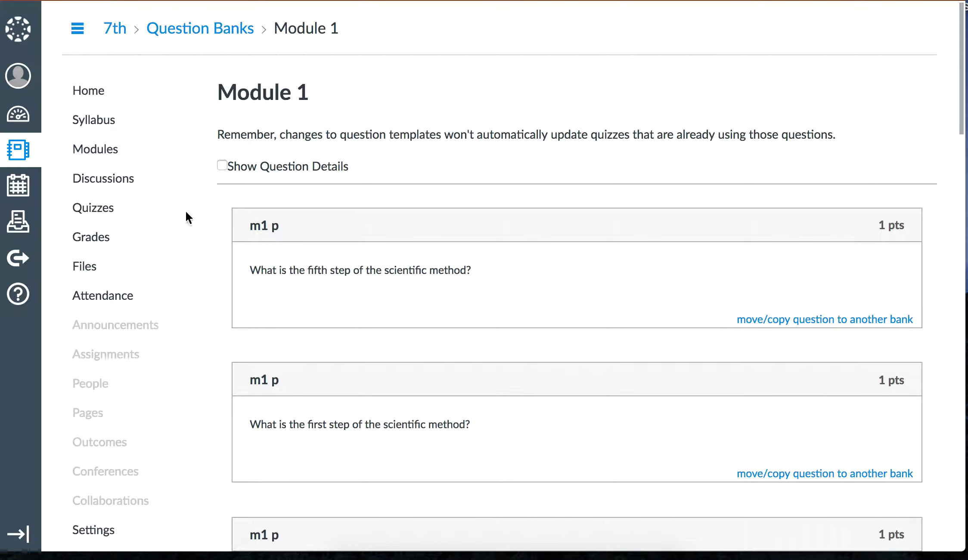
pyautogui.click(105, 211)
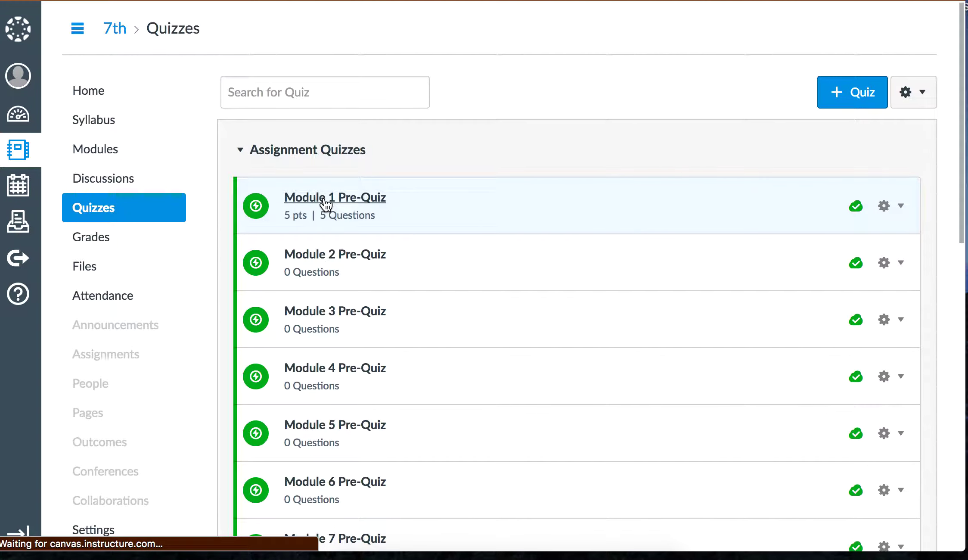
pyautogui.click(326, 202)
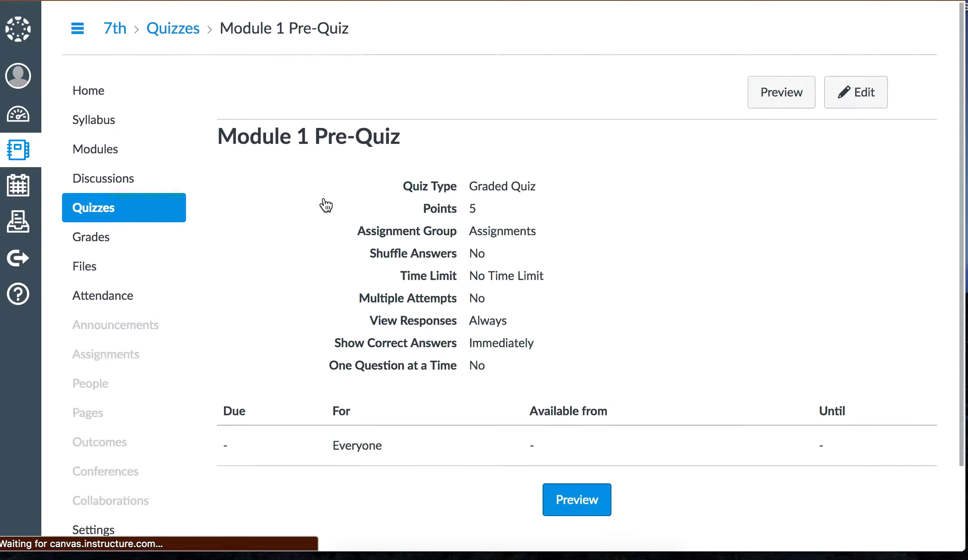
pyautogui.click(855, 104)
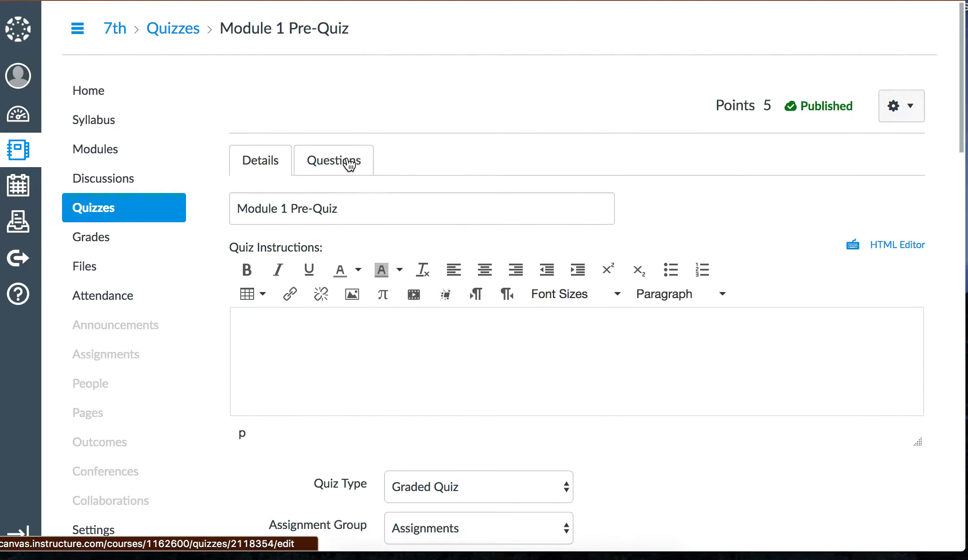
pyautogui.click(346, 159)
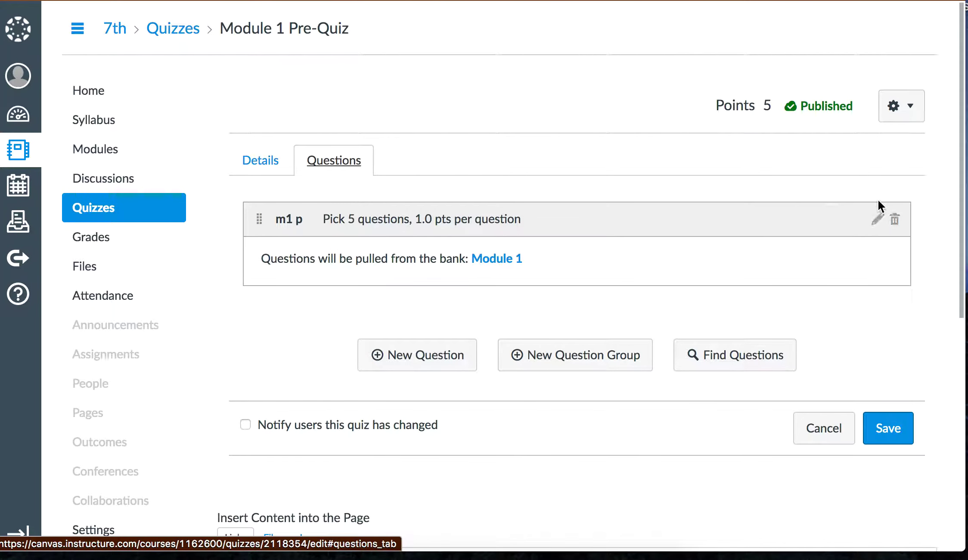
pyautogui.click(877, 218)
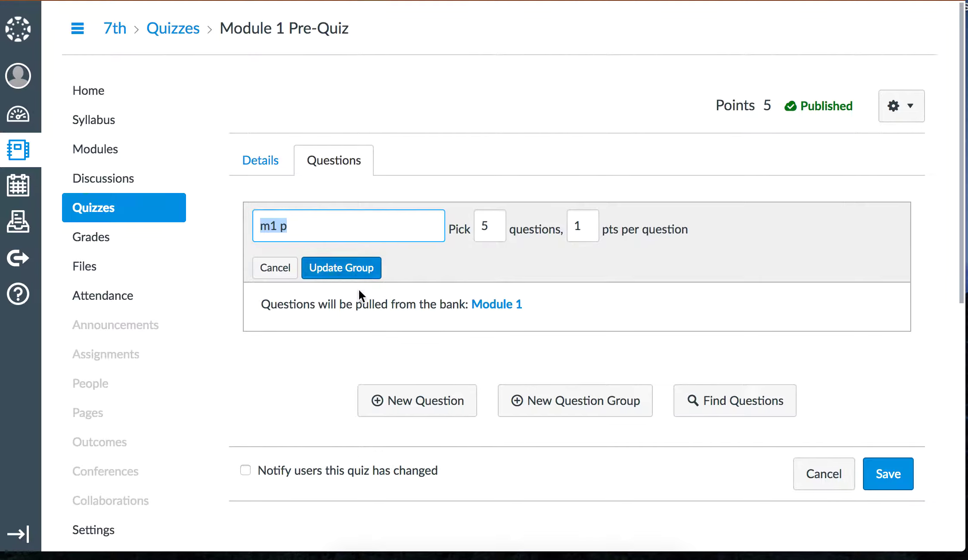
pyautogui.click(284, 266)
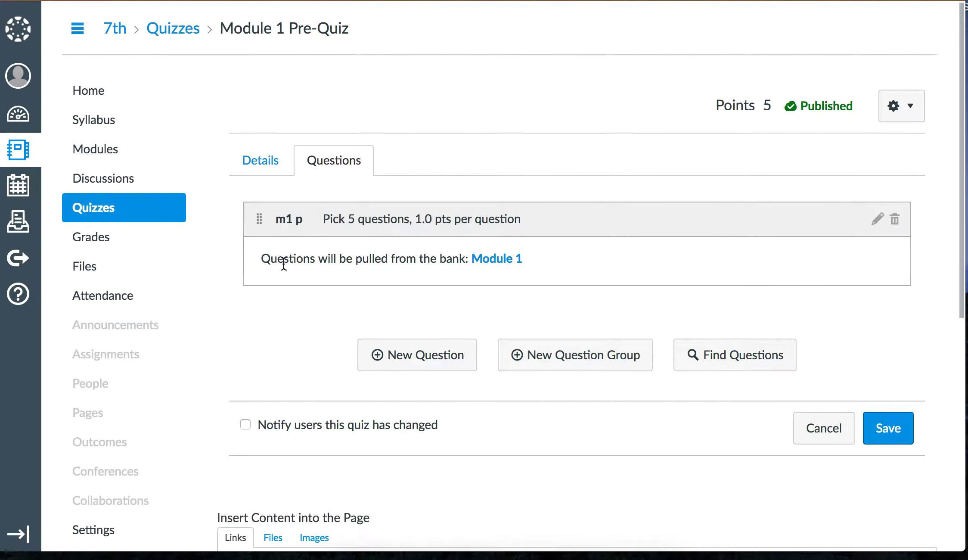
pyautogui.scroll(-2, 521, 149)
pyautogui.scroll(1, 521, 144)
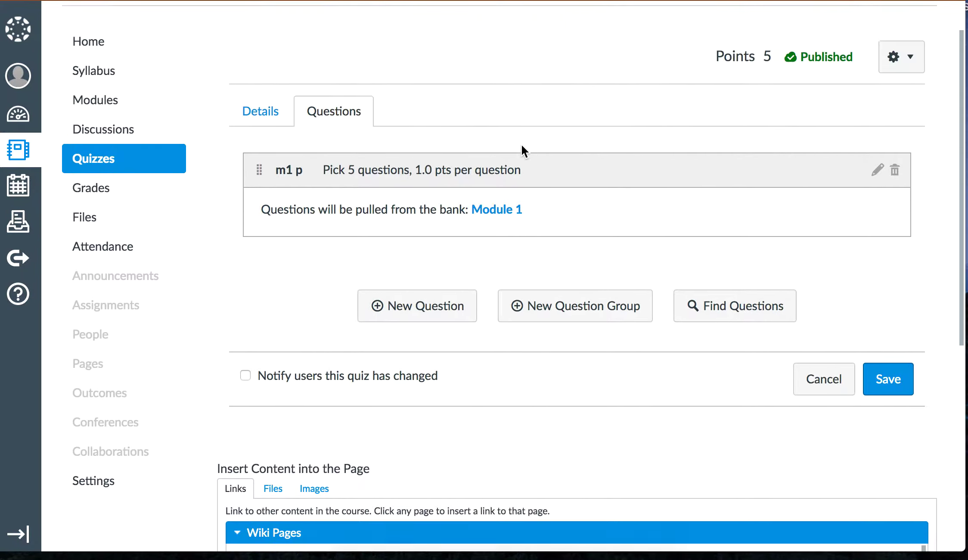
pyautogui.scroll(1, 521, 144)
# Step: Open the course's module list and find Module 2: Organisms- Naming and Classification
pyautogui.click(98, 151)
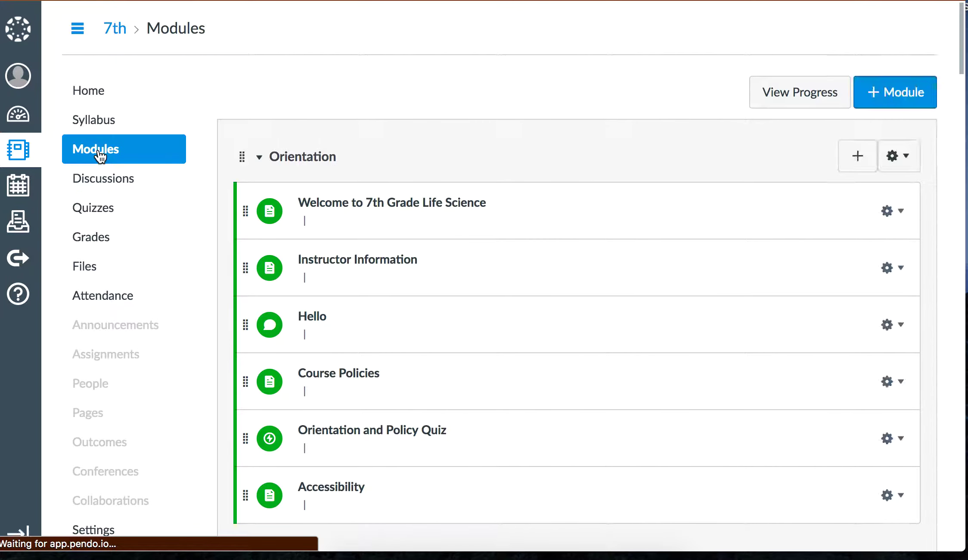
pyautogui.scroll(-3, 328, 216)
pyautogui.scroll(-1, 327, 215)
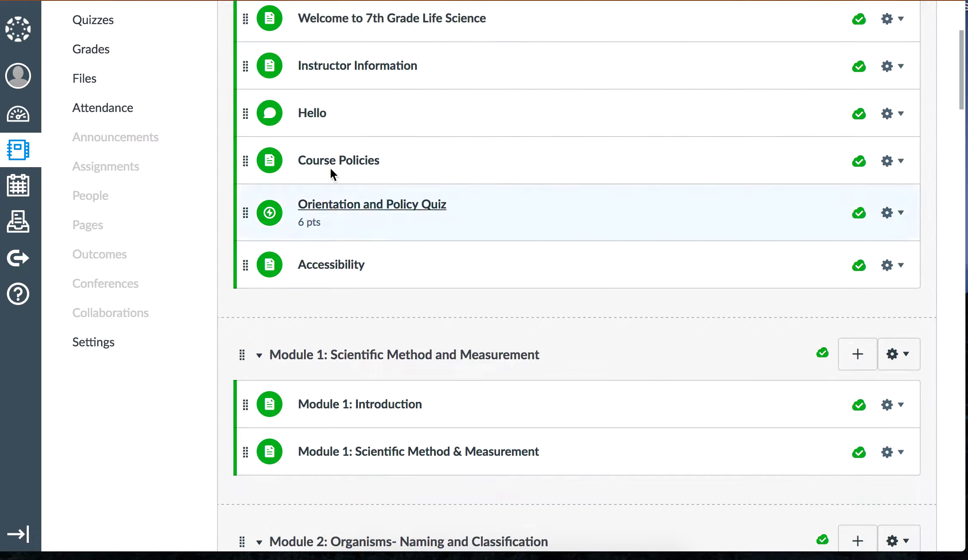
pyautogui.scroll(-5, 364, 99)
pyautogui.scroll(-3, 364, 97)
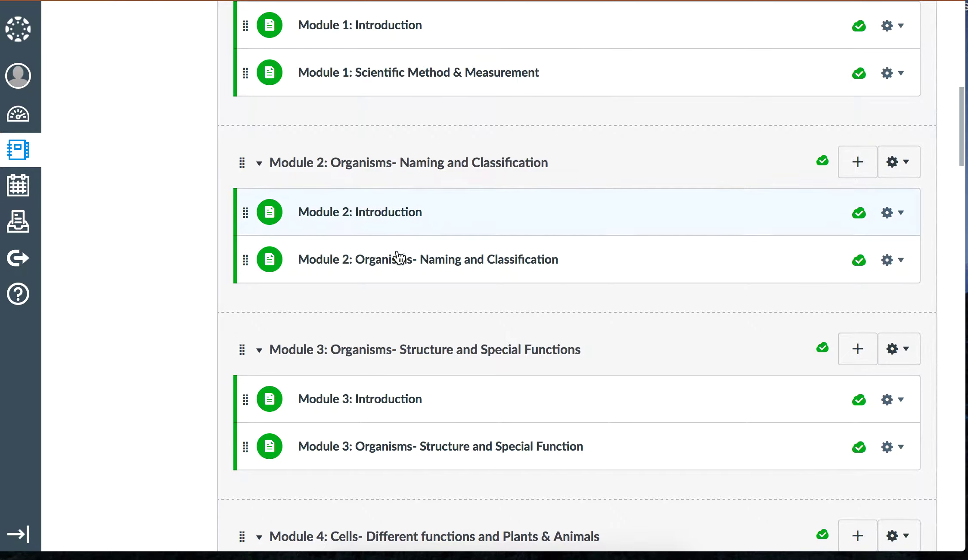
# Step: Add a new content page named "Module 2: Exercises" to Module 2 without indentation and publish it
pyautogui.click(858, 165)
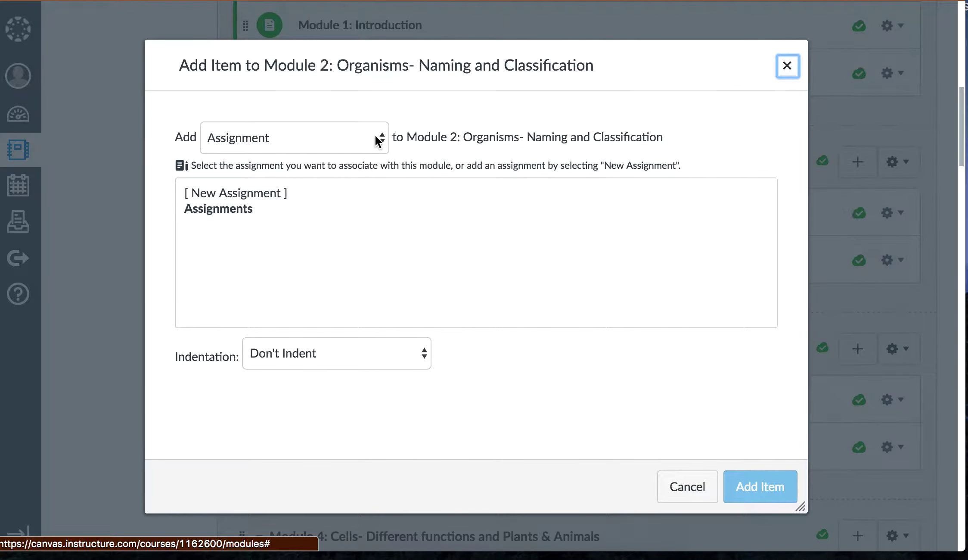
pyautogui.click(381, 139)
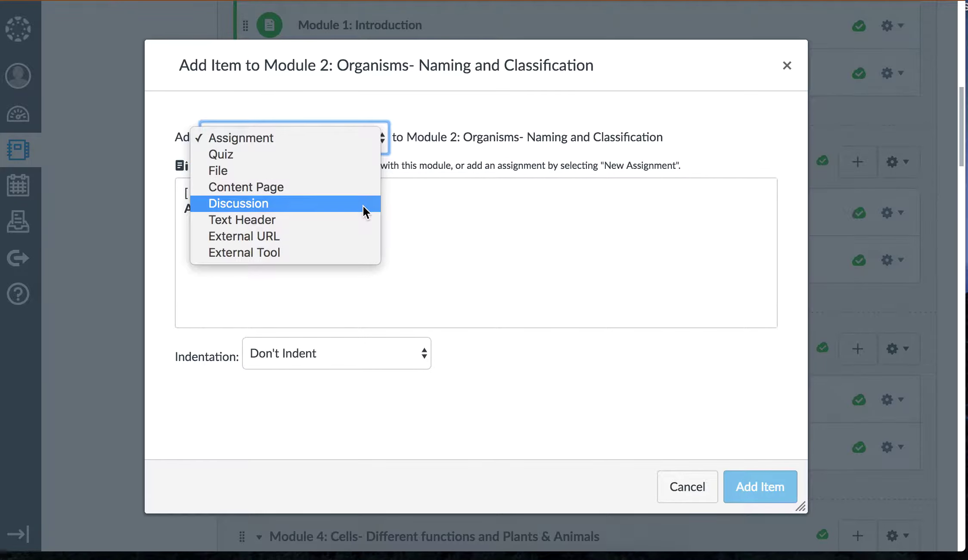
pyautogui.click(371, 181)
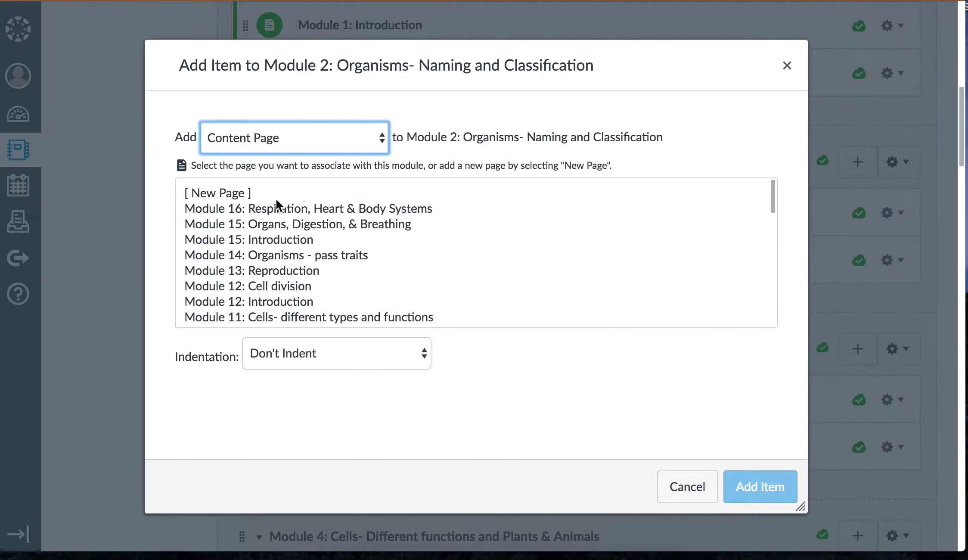
pyautogui.click(239, 194)
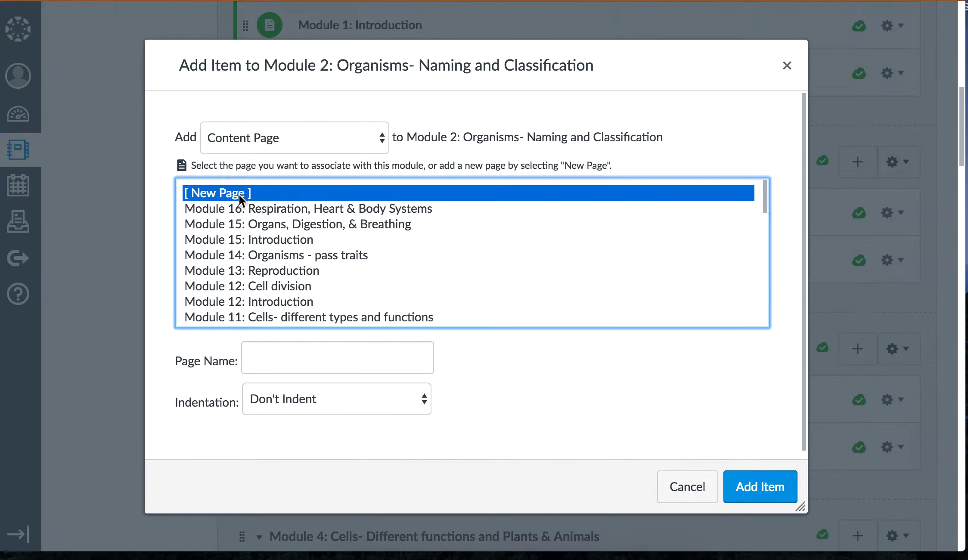
pyautogui.click(259, 351)
pyautogui.write('Modu')
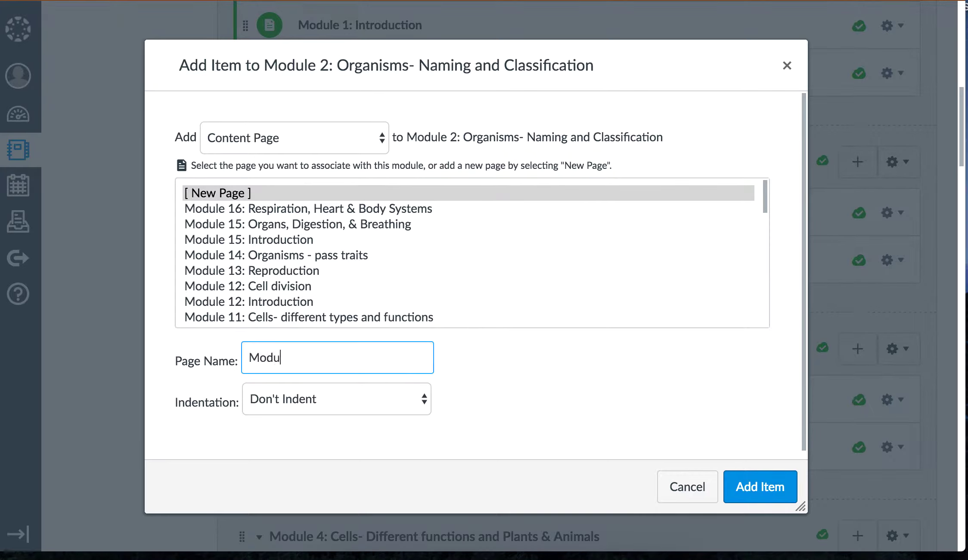
pyautogui.write('le 2: Exeri')
pyautogui.press('BackSpace')
pyautogui.write('cises')
pyautogui.click(769, 487)
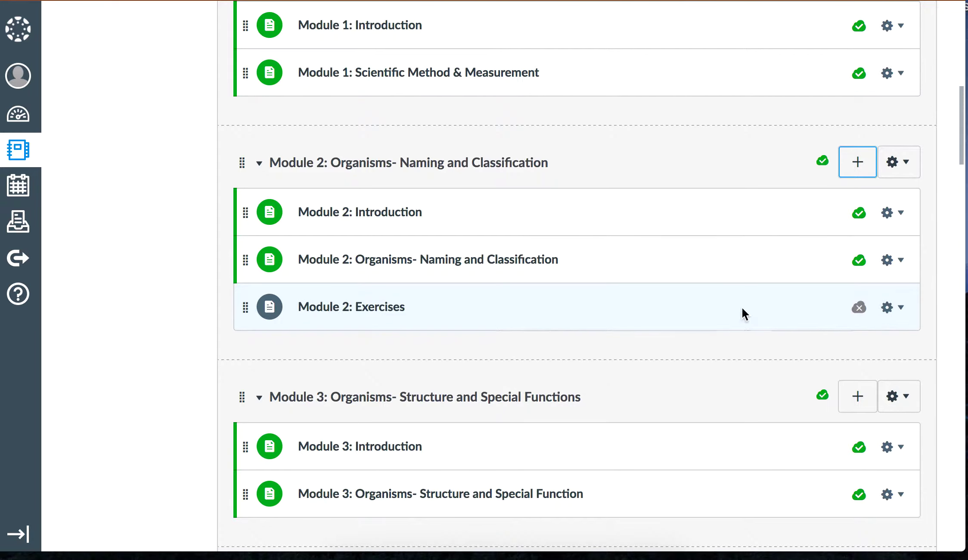
pyautogui.click(860, 307)
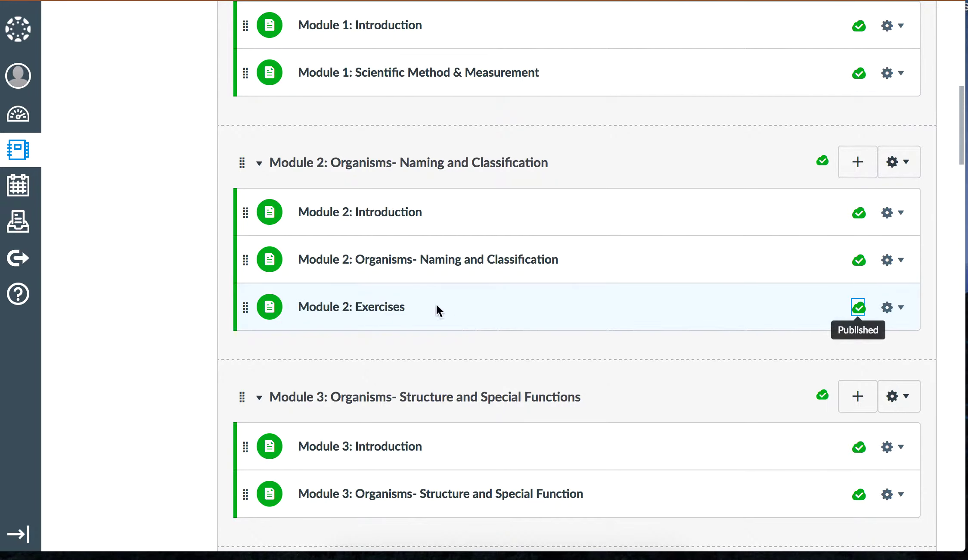
# Step: Enter "This is where we will put information" as the body of the Module 2: Exercises page and save it
pyautogui.click(362, 313)
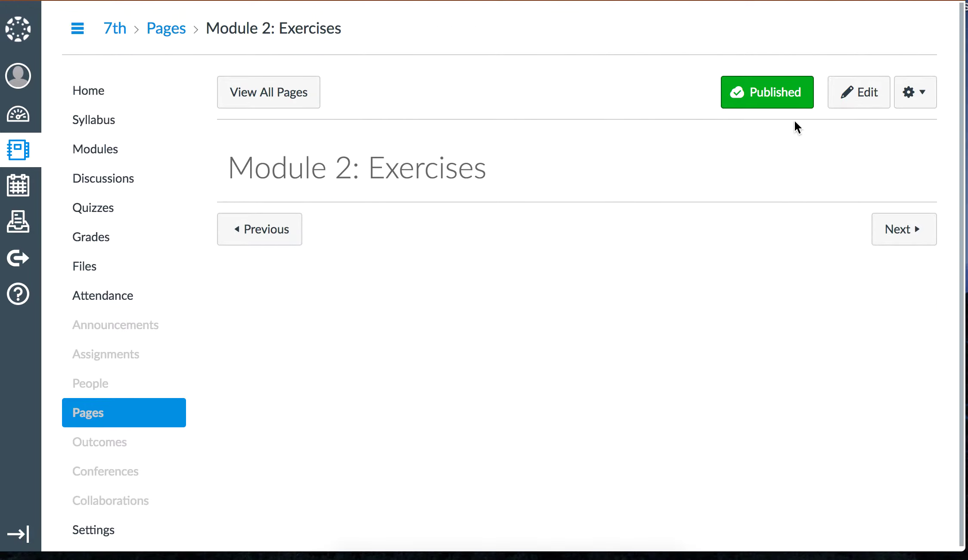
pyautogui.click(859, 92)
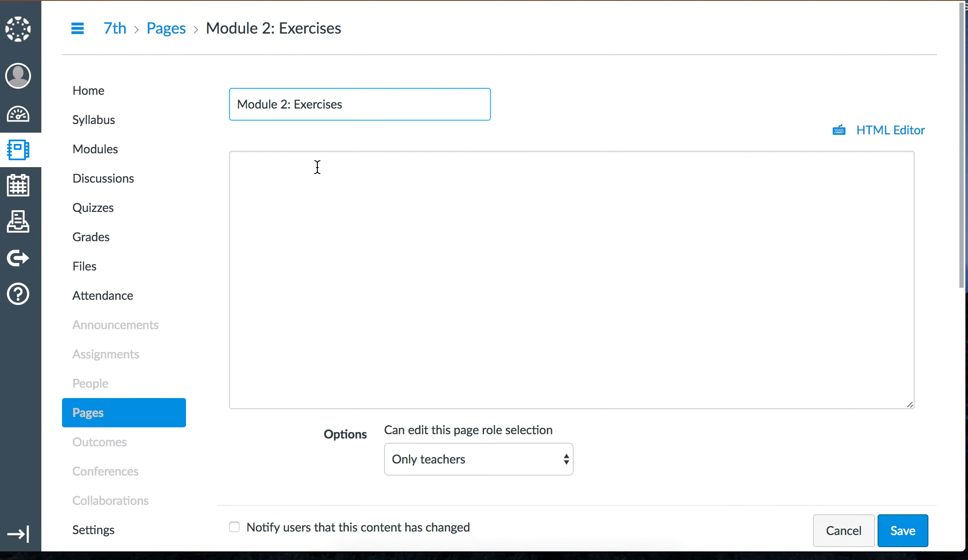
pyautogui.click(573, 367)
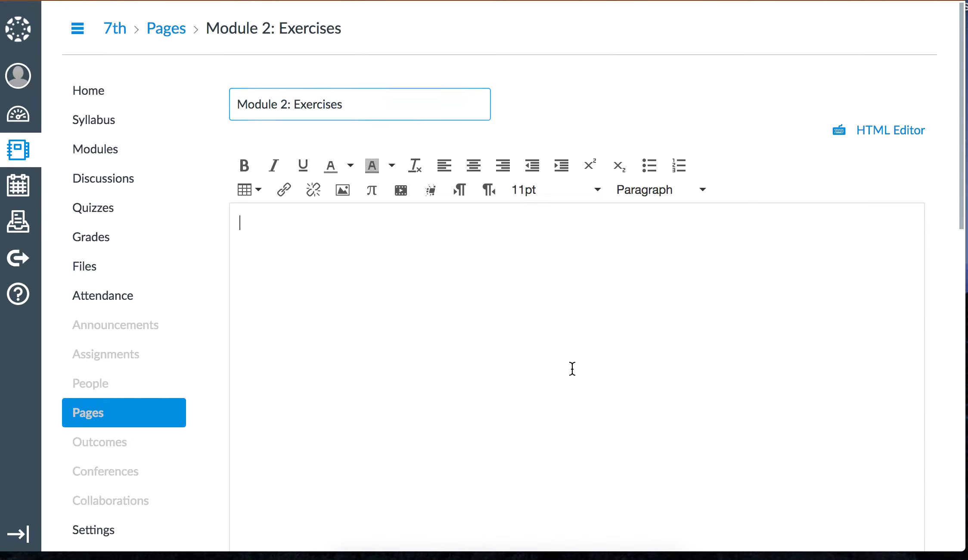
pyautogui.write('This is w')
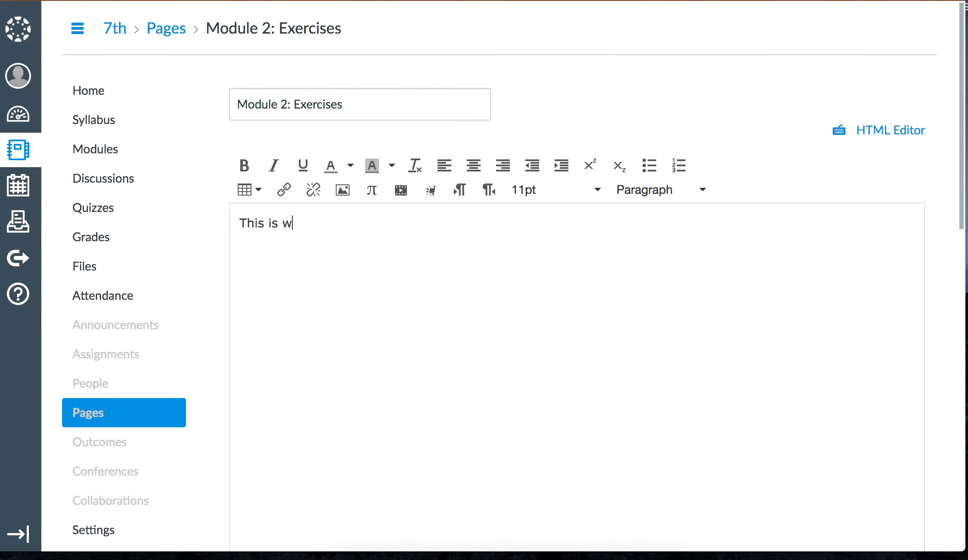
pyautogui.write('here we will put information')
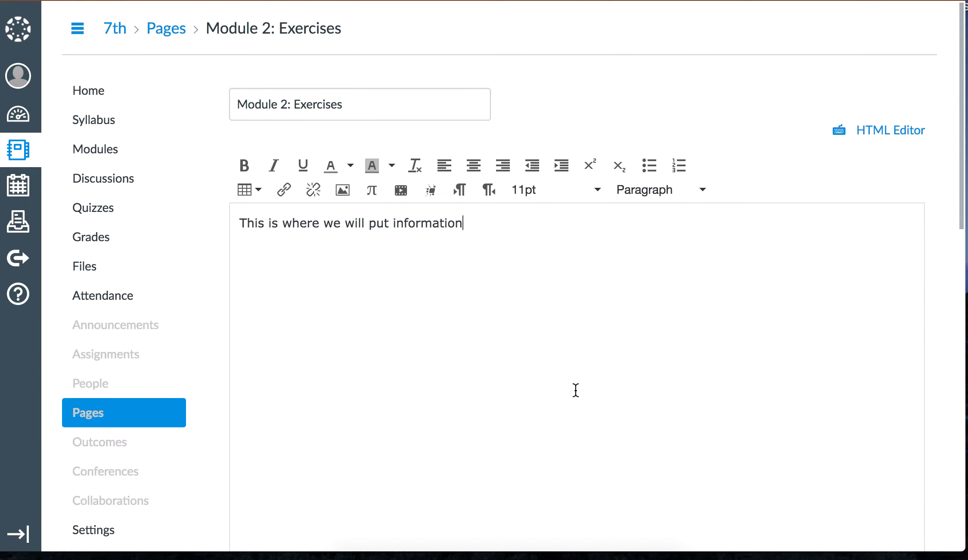
pyautogui.scroll(-10, 646, 368)
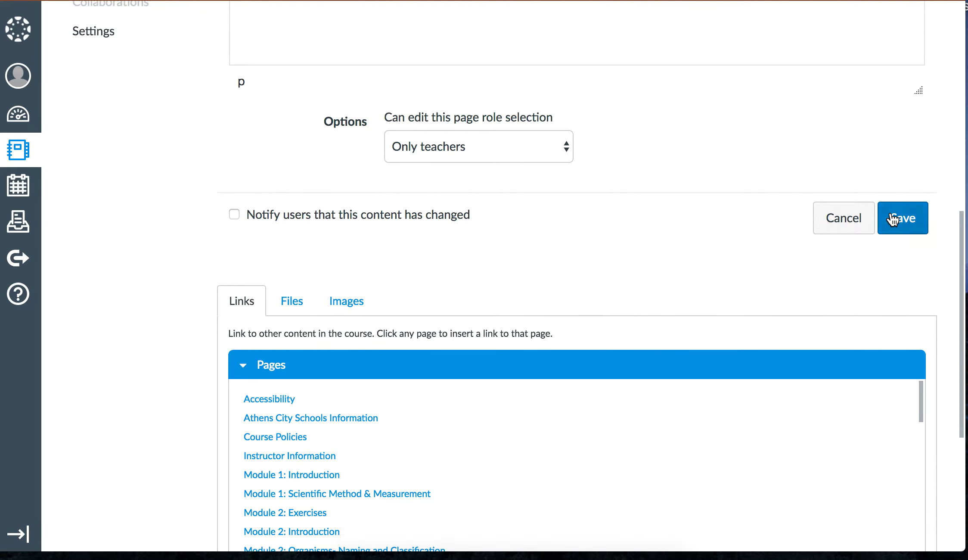
pyautogui.click(893, 219)
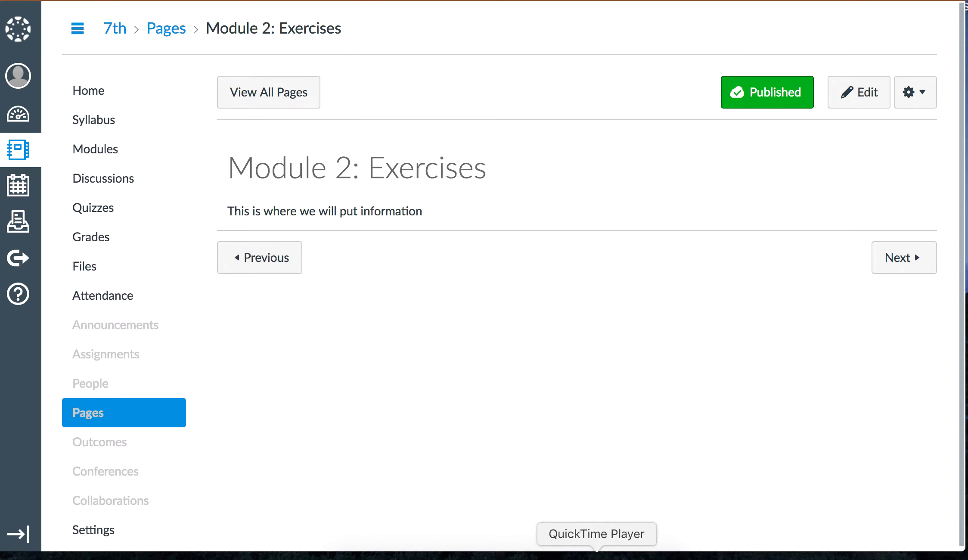
# Step: Quit QuickTime Player, name the screen recording "Canvas" and choose the Desktop as its save location
pyautogui.rightClick(597, 556)
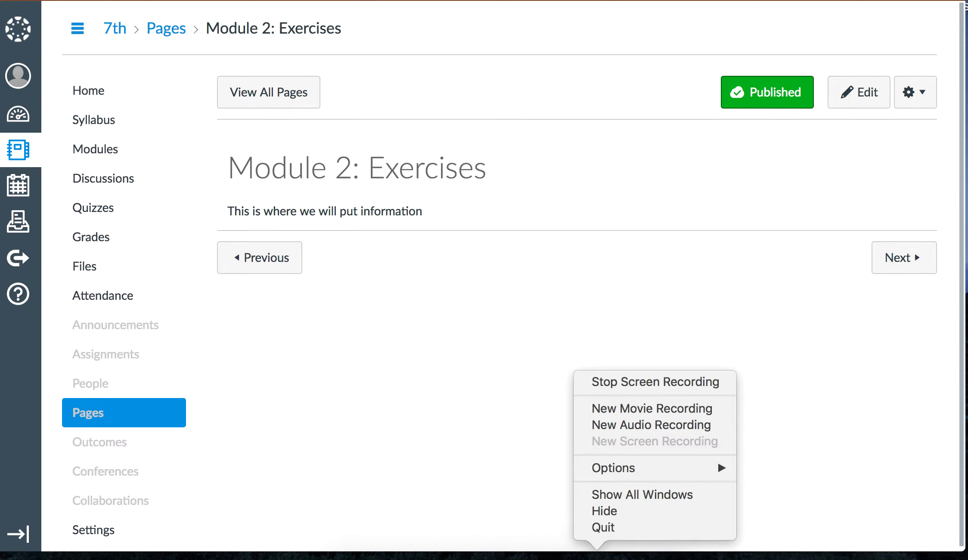
pyautogui.click(614, 531)
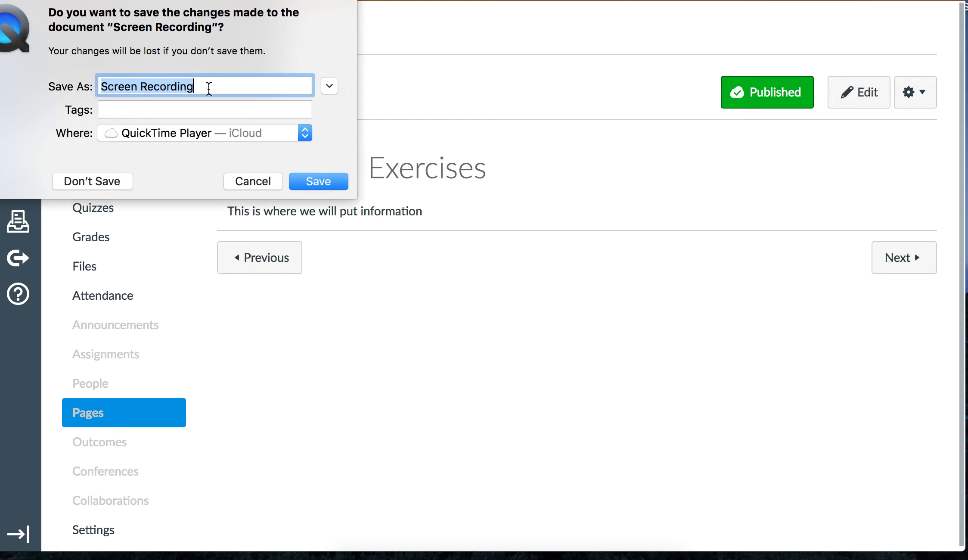
pyautogui.moveTo(209, 89); pyautogui.dragTo(99, 80)
pyautogui.write('Can')
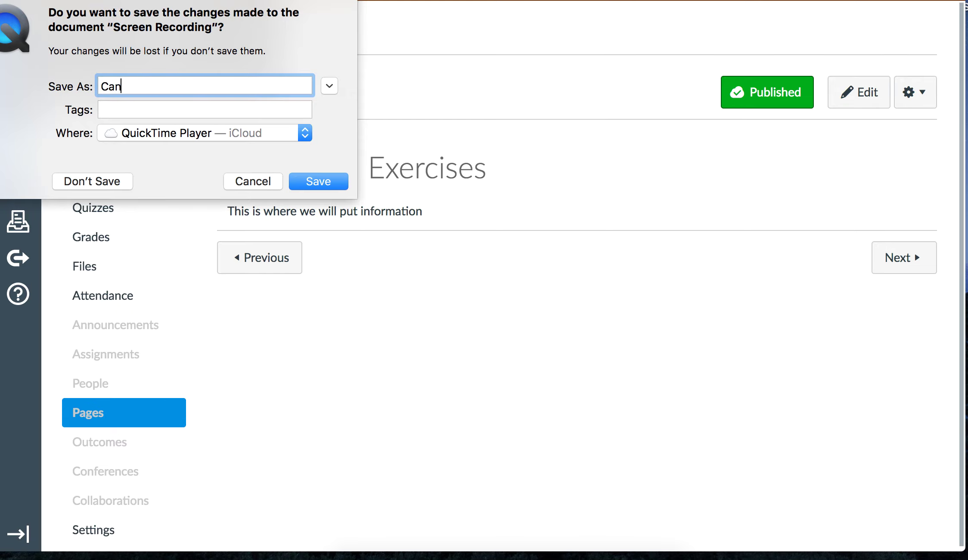
pyautogui.write('vas')
pyautogui.click(302, 131)
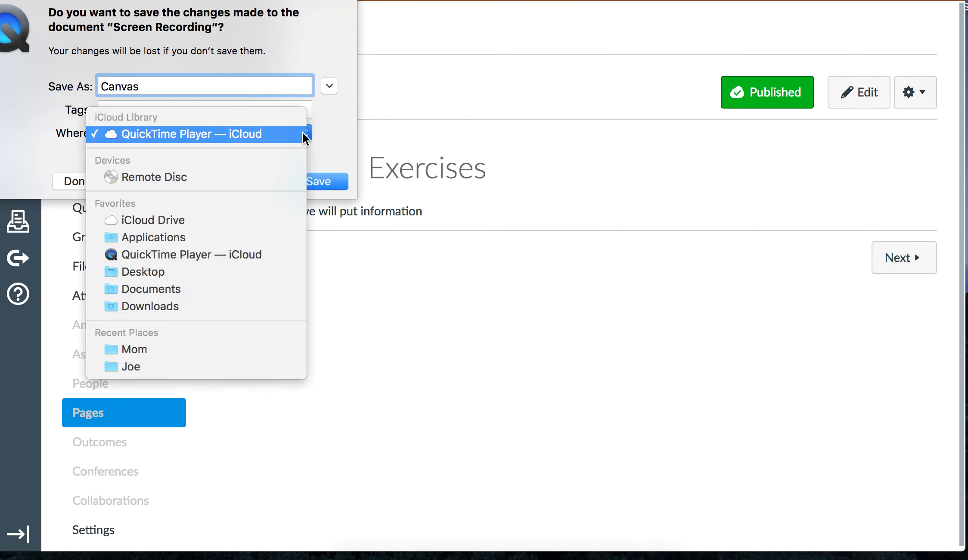
pyautogui.click(200, 268)
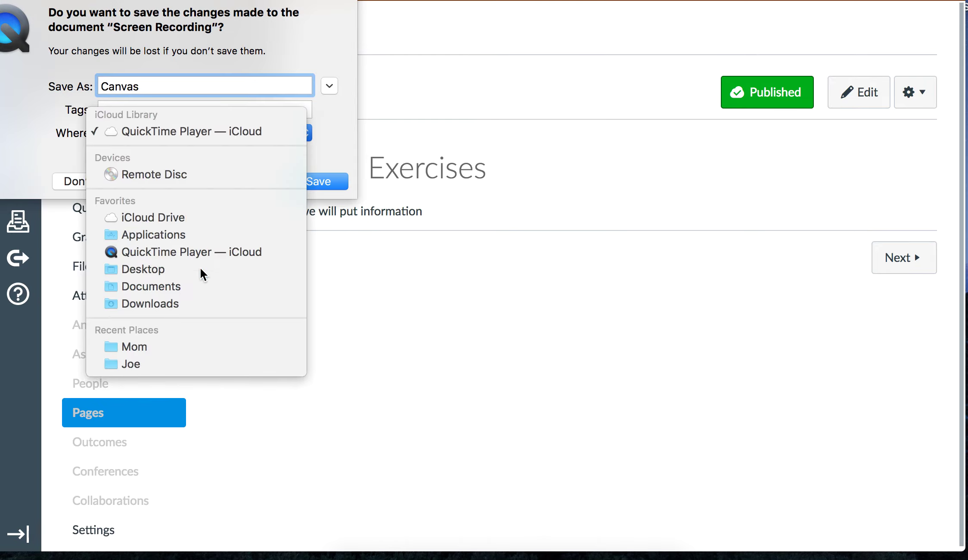